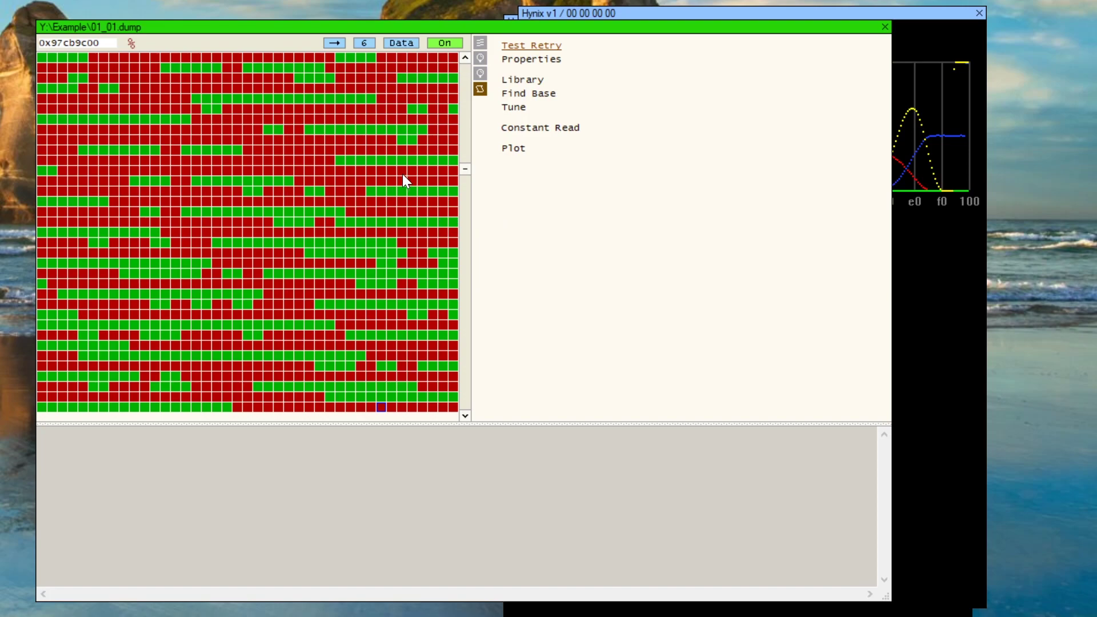
# Keep the read-retry at Hynix v1 with registers 00 00 00 00 and close the settings
pyautogui.click(535, 59)
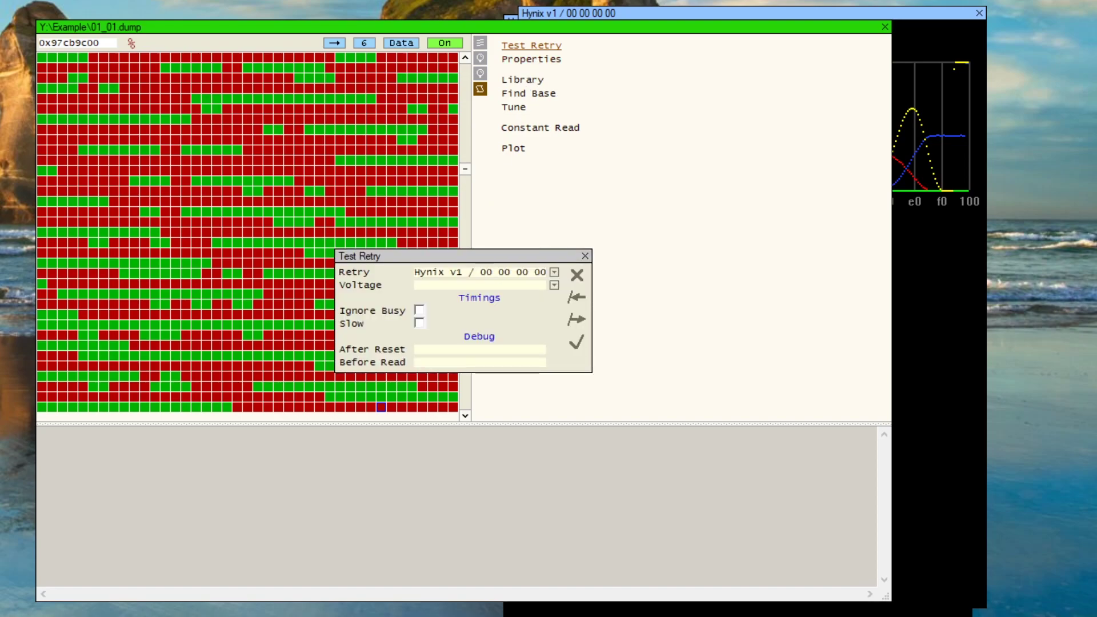
pyautogui.click(555, 273)
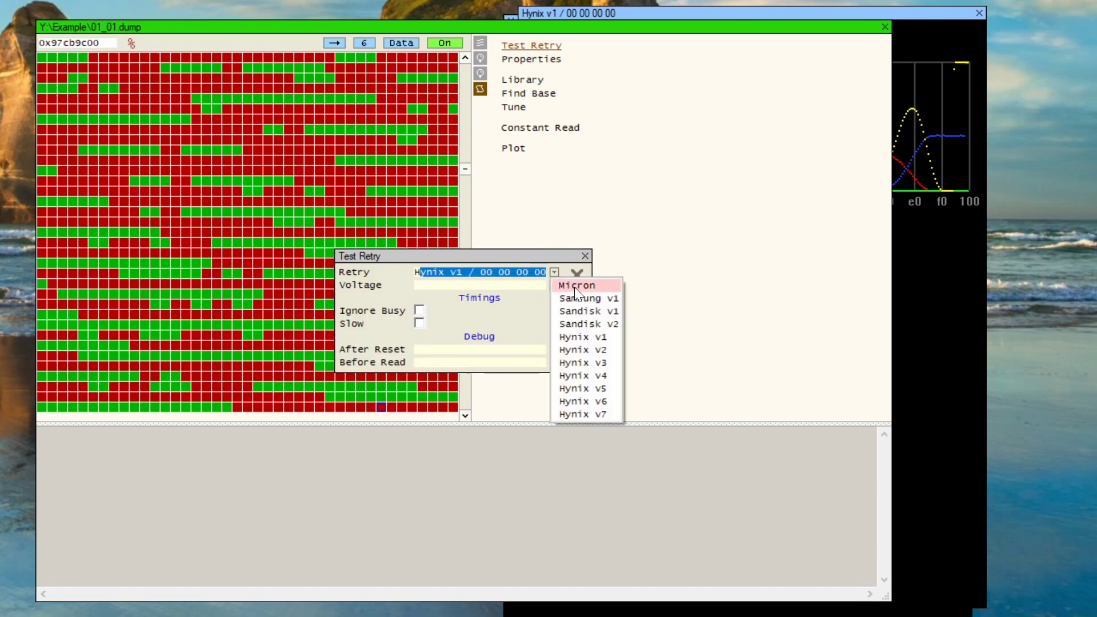
pyautogui.click(436, 288)
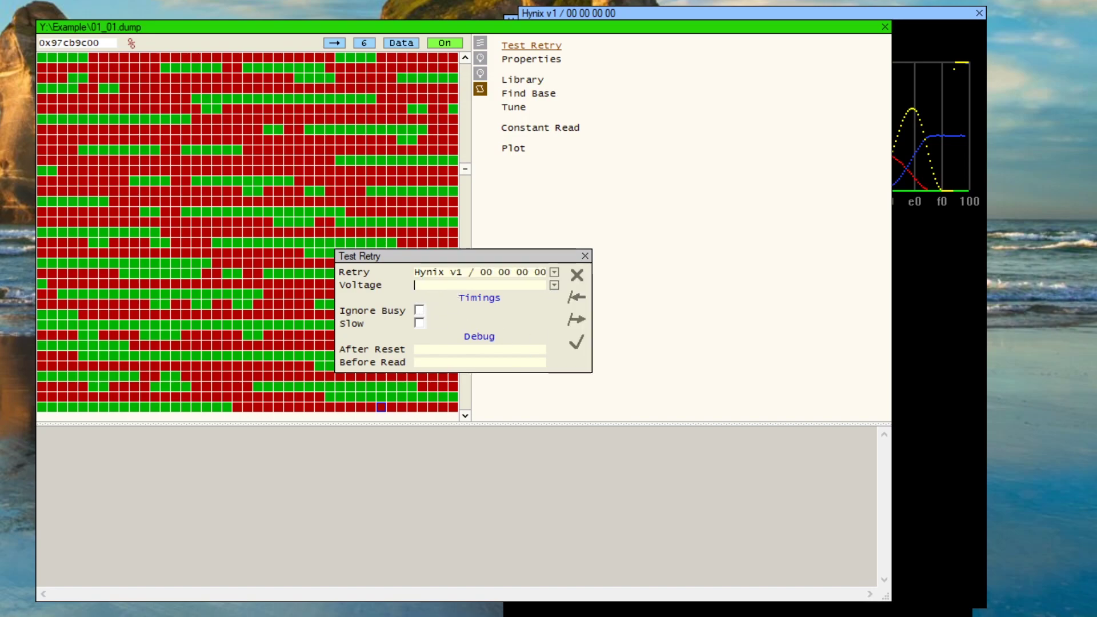
pyautogui.moveTo(482, 273); pyautogui.dragTo(547, 273)
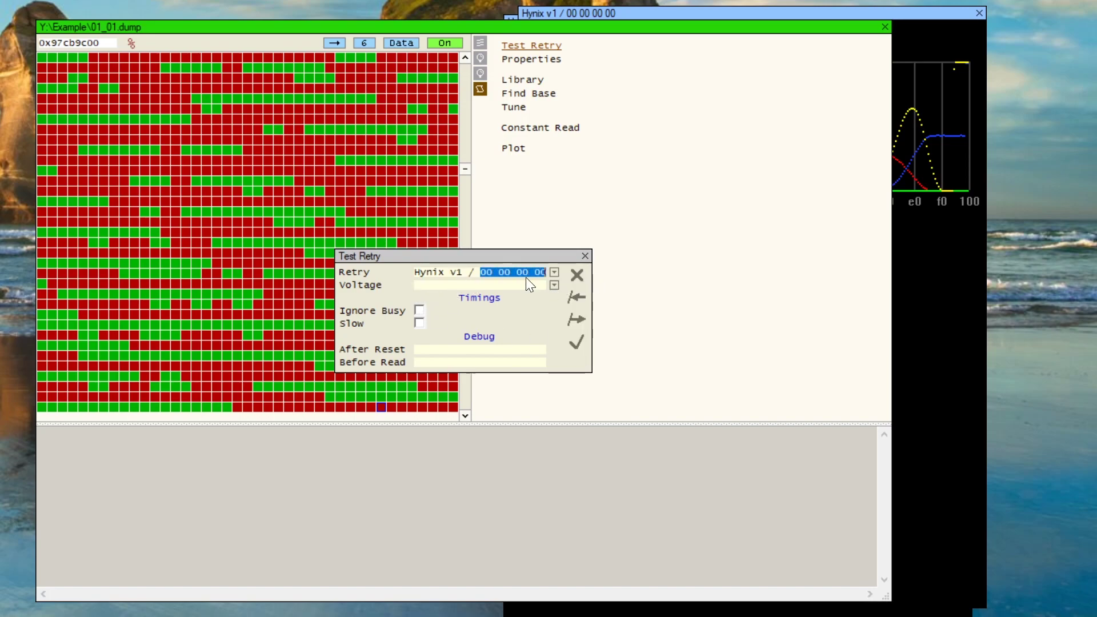
pyautogui.click(586, 256)
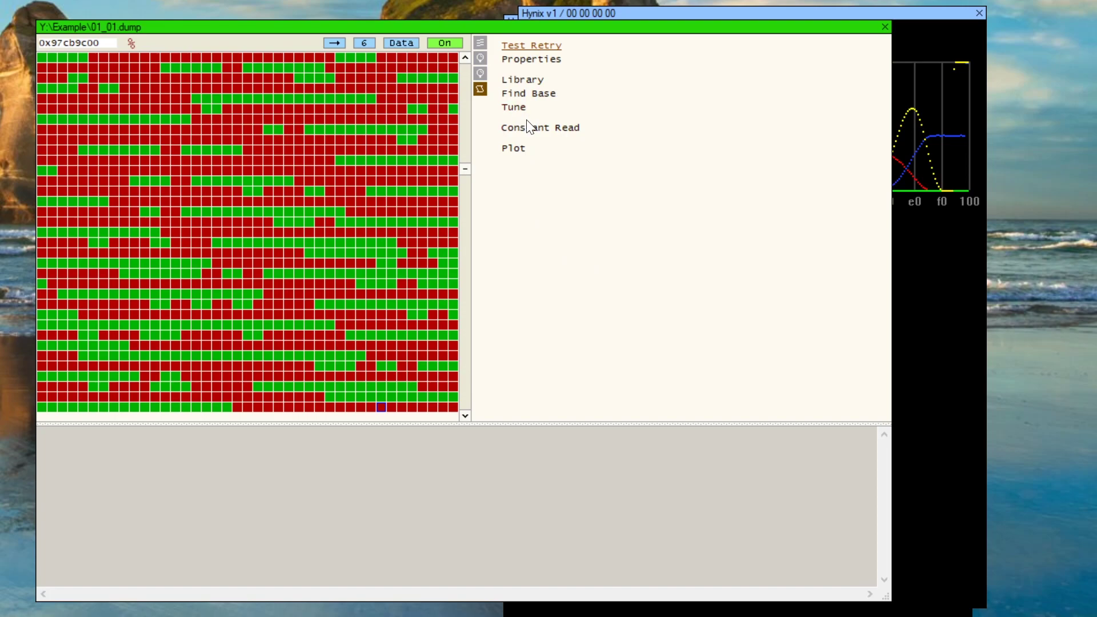
# Run Make Plot across all retry registers with ECC enabled
pyautogui.click(508, 150)
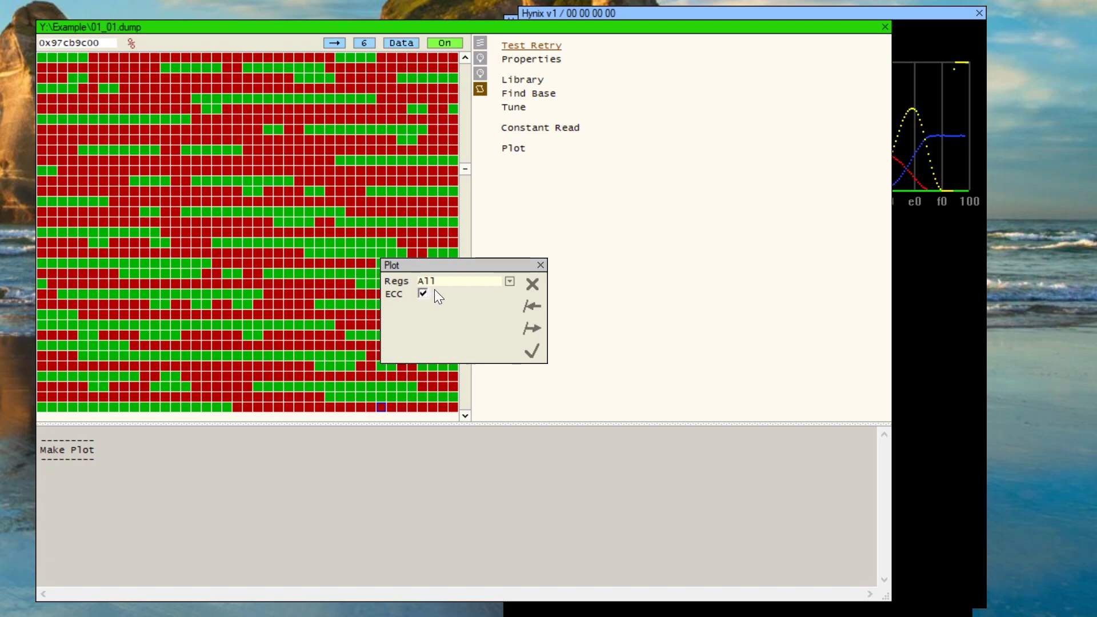
pyautogui.click(533, 350)
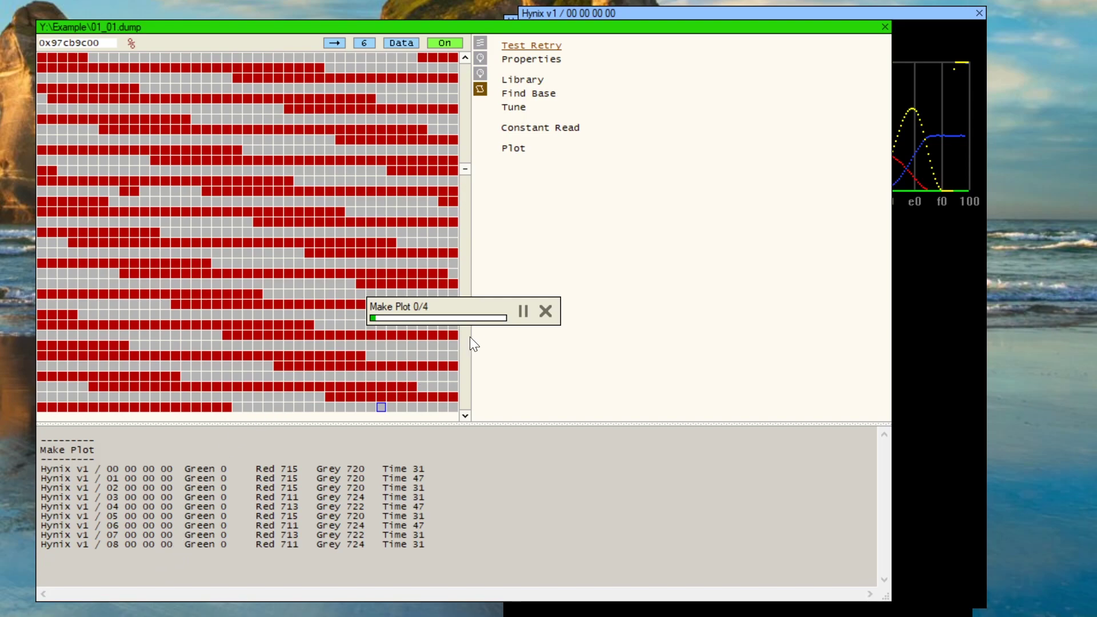
# Cancel the remaining Make Plot run and close the empty plot window
pyautogui.click(547, 311)
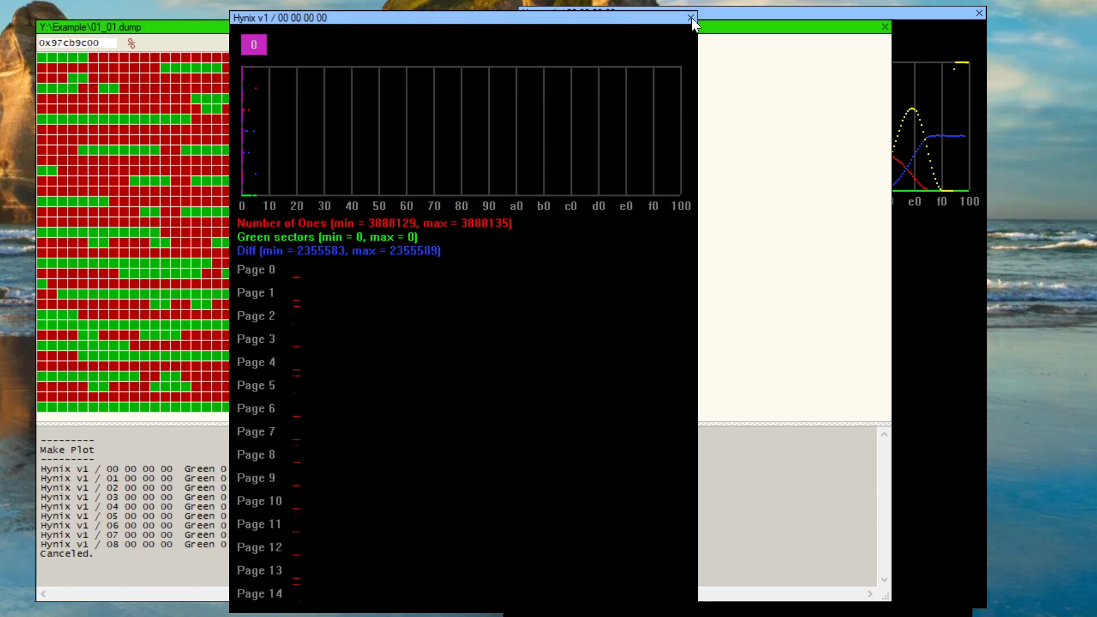
pyautogui.click(692, 18)
pyautogui.click(905, 13)
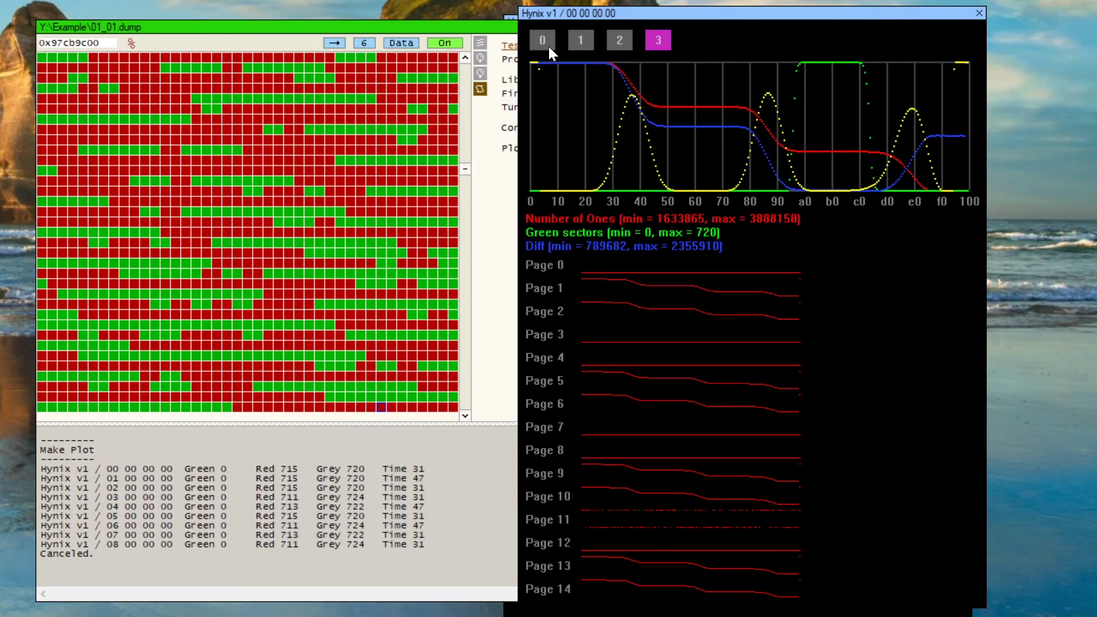
# Browse the Hynix v1 plots for registers 0 through 3, ending on register 1
pyautogui.click(544, 42)
pyautogui.click(581, 41)
pyautogui.click(619, 40)
pyautogui.click(658, 39)
pyautogui.click(623, 41)
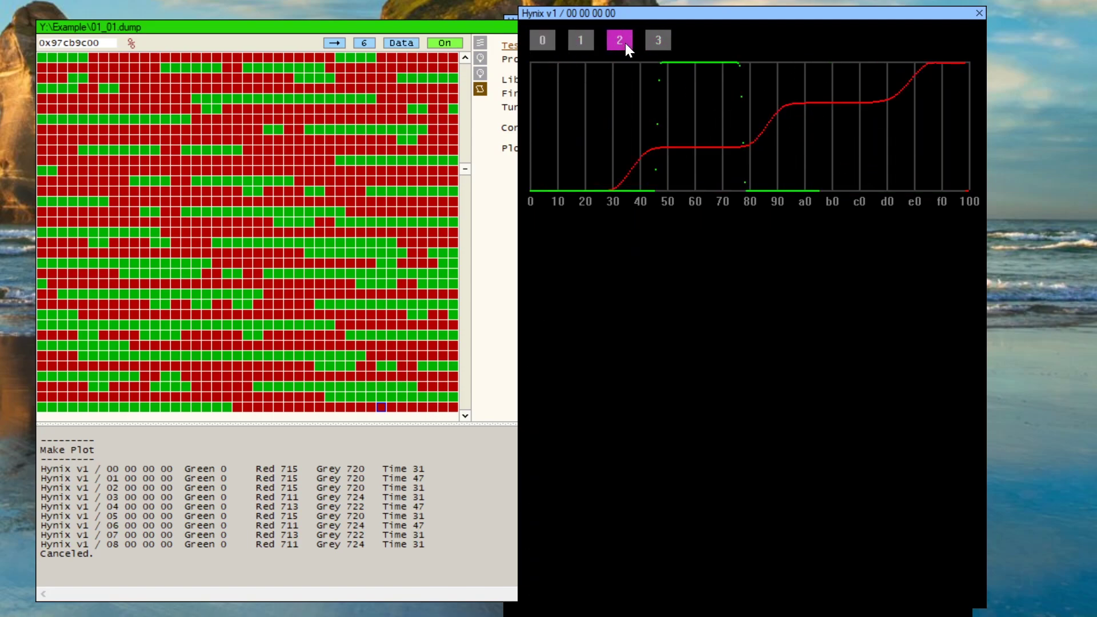
pyautogui.click(538, 52)
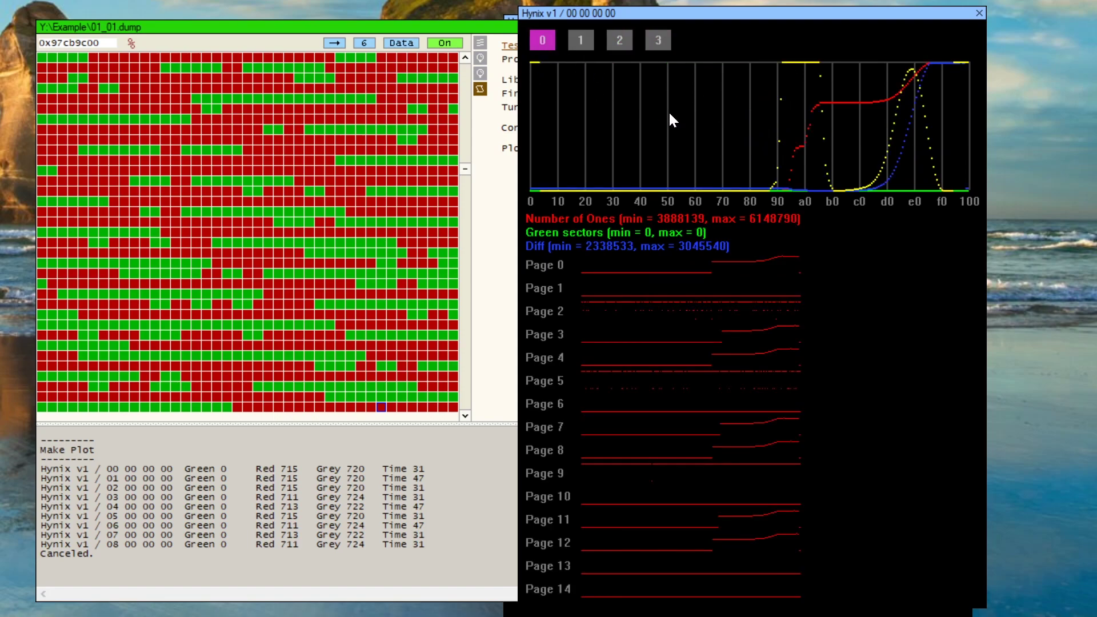
pyautogui.click(655, 42)
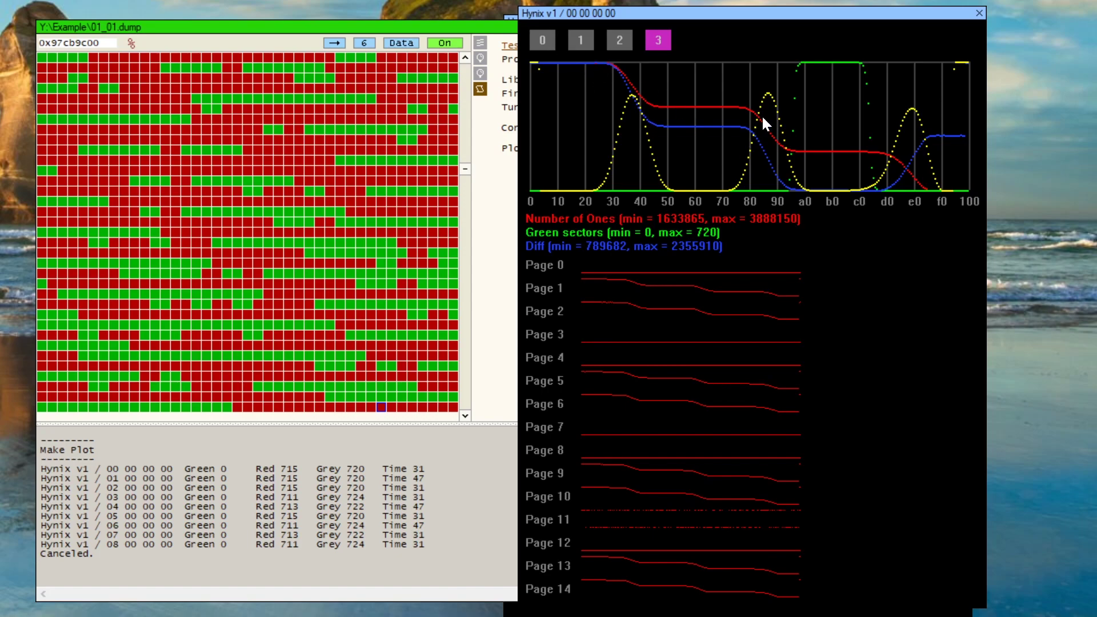
pyautogui.click(583, 40)
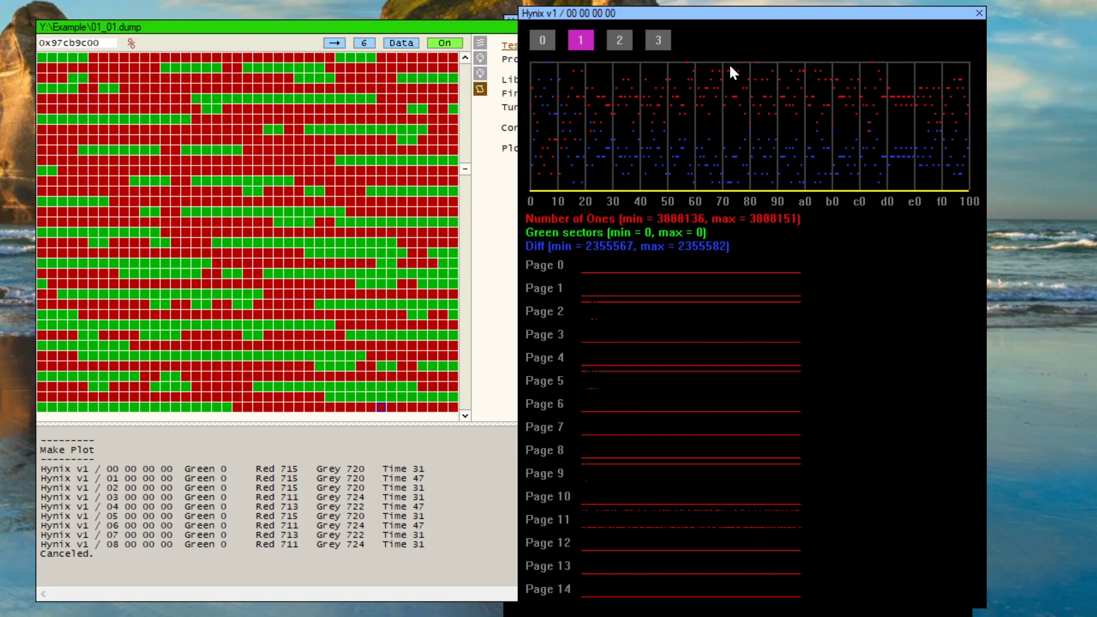
# Flip between the register 2 and 3 plots comparing green-sector peaks, ending on register 2
pyautogui.click(661, 44)
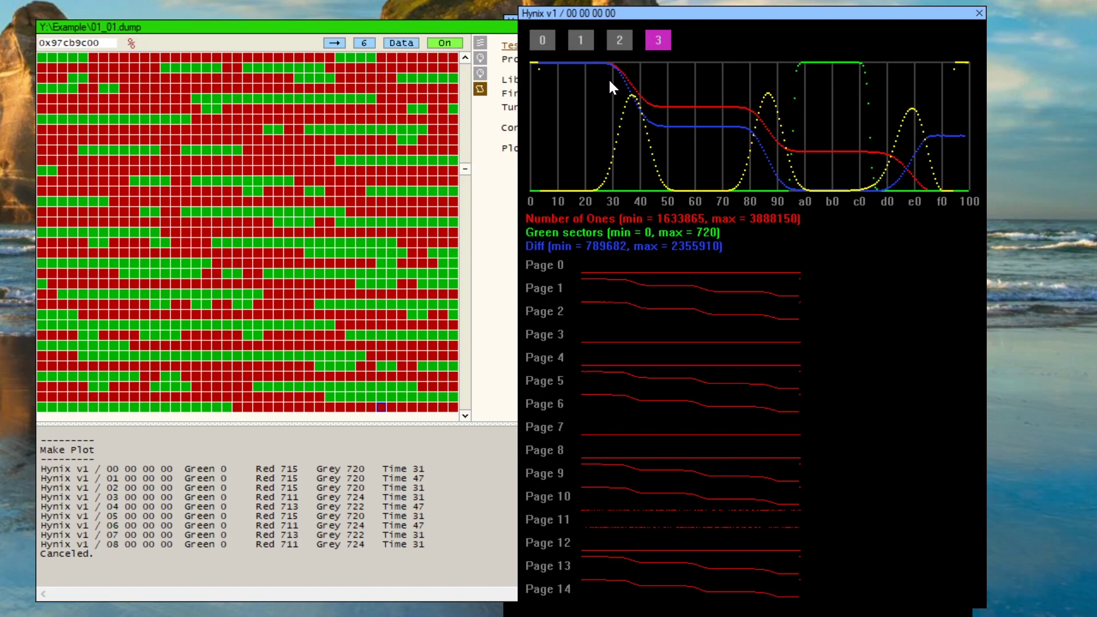
pyautogui.click(625, 44)
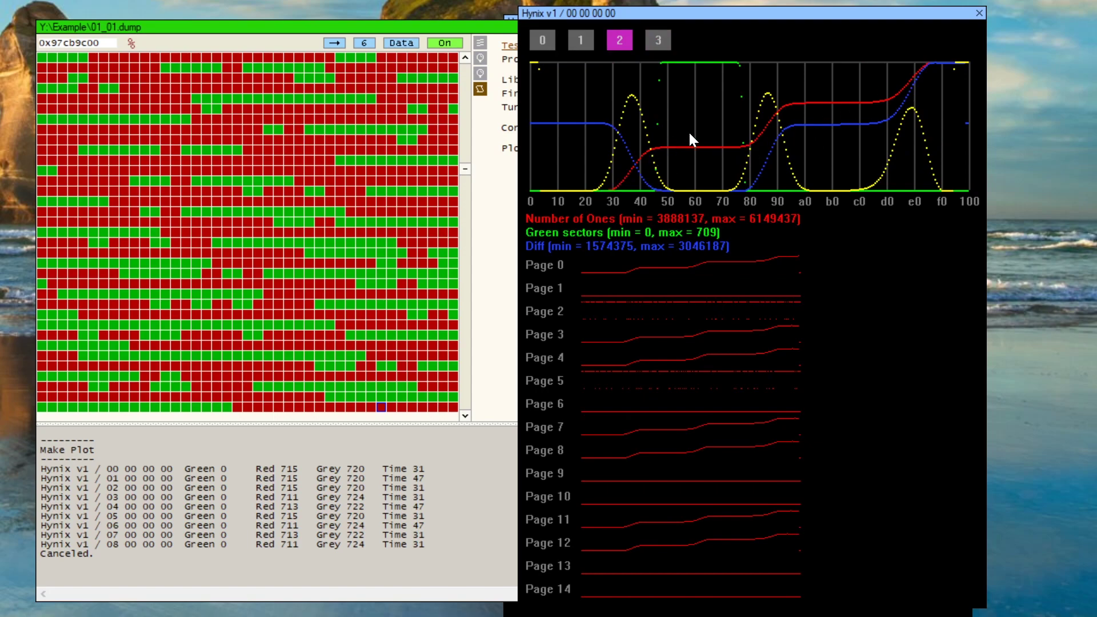
pyautogui.click(663, 50)
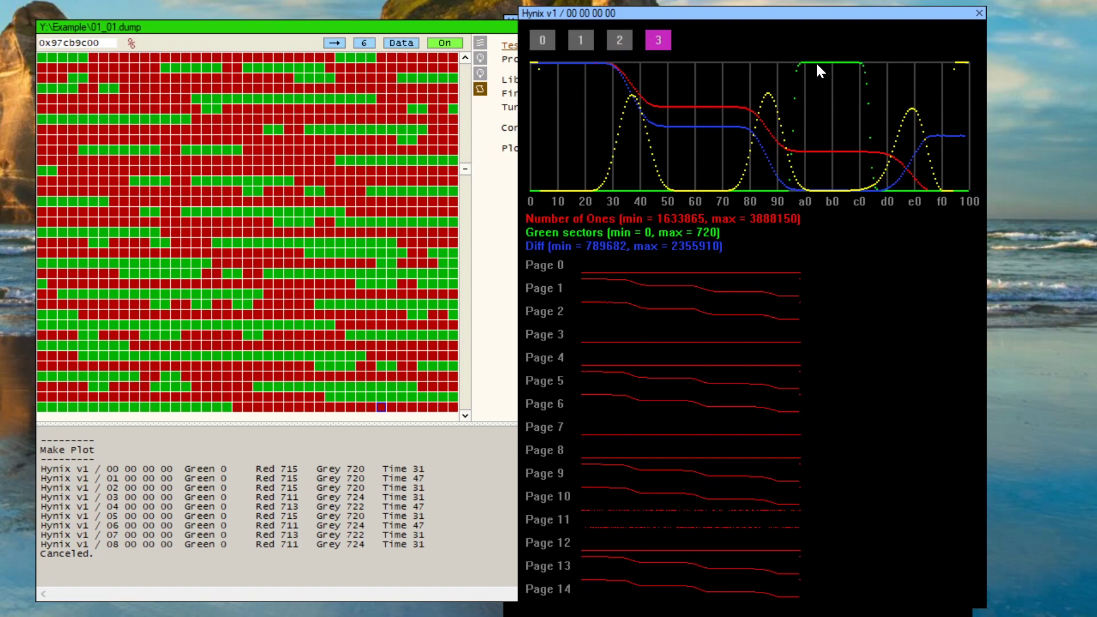
pyautogui.click(629, 41)
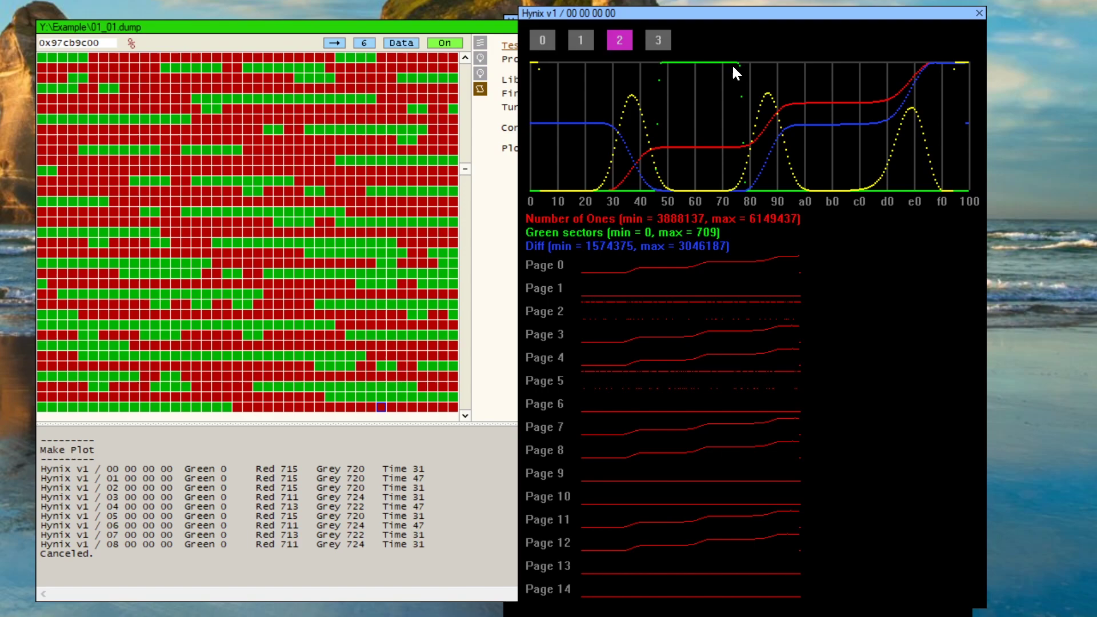
pyautogui.click(664, 44)
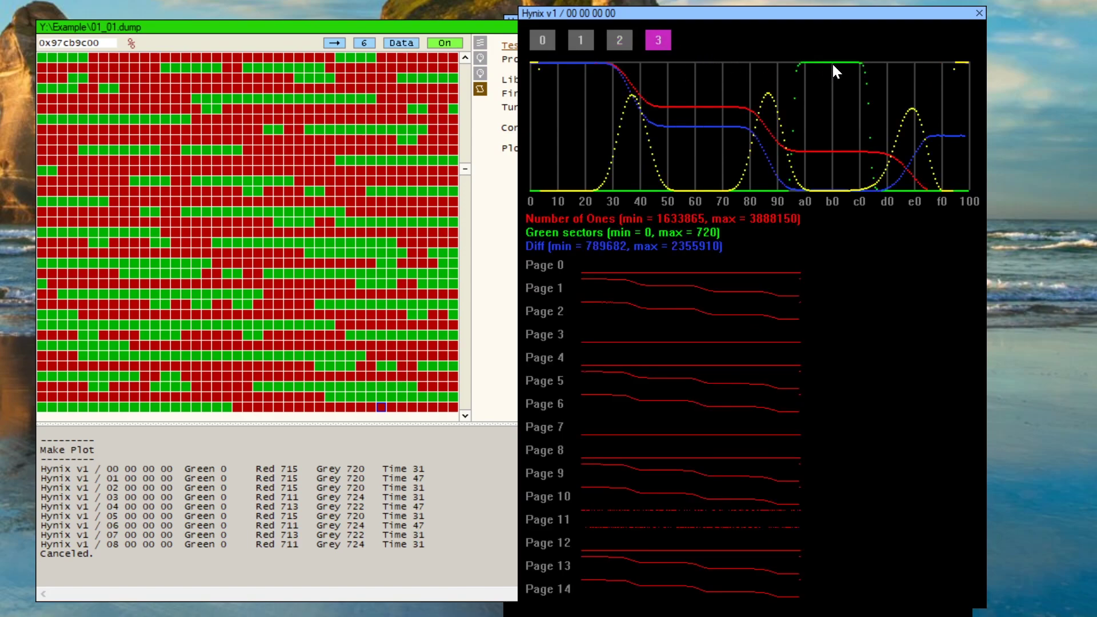
pyautogui.click(622, 41)
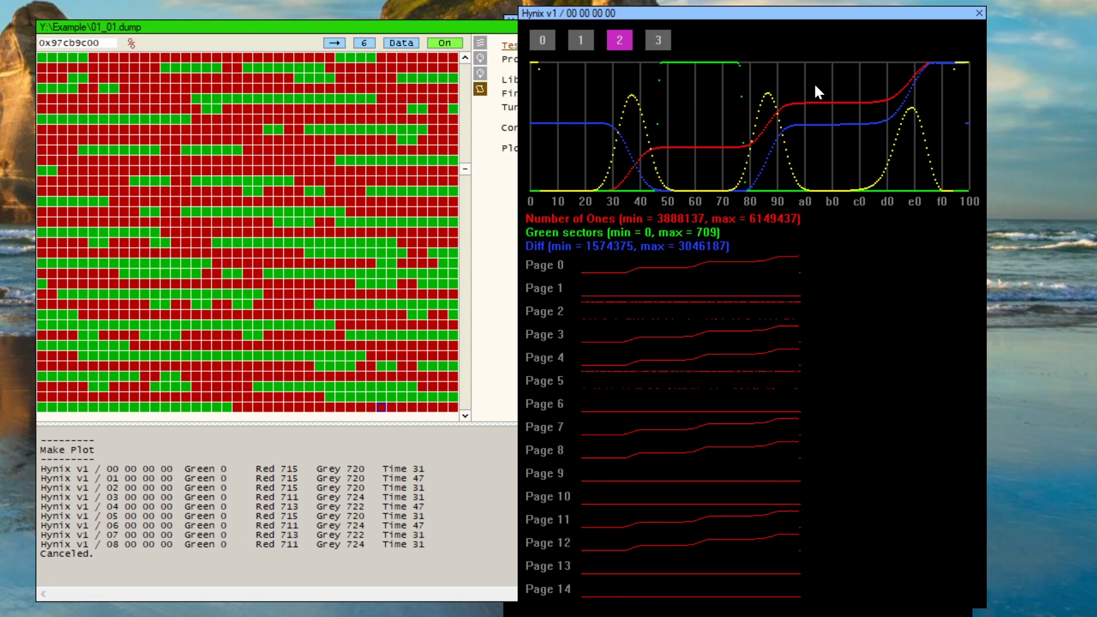
# Recheck register 3, then return to the register 2 plot peaking at 709 green sectors
pyautogui.click(670, 48)
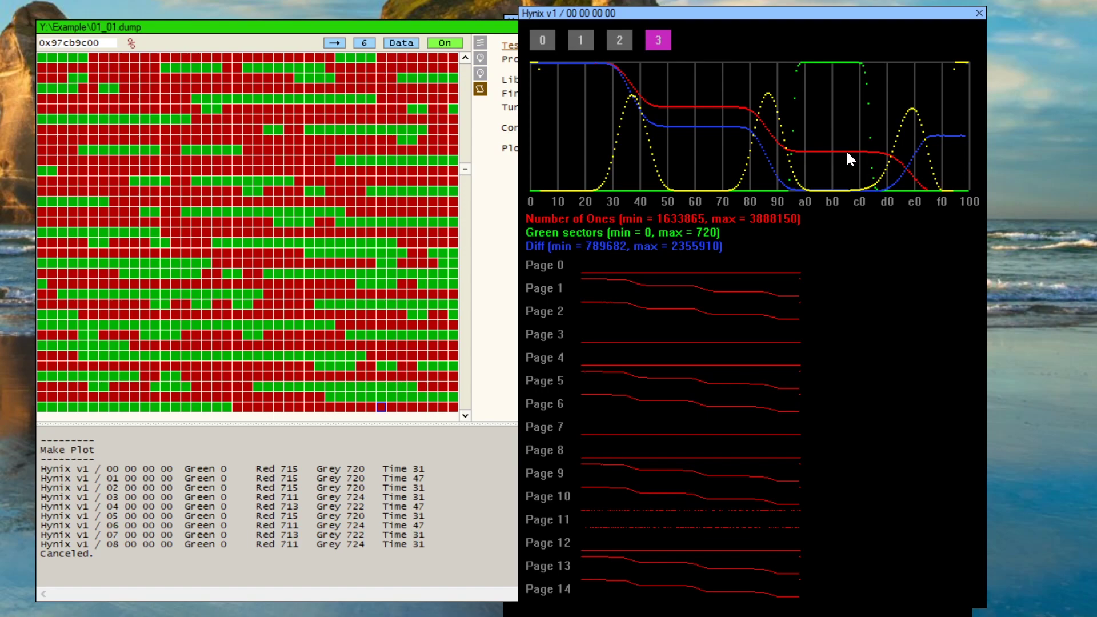
pyautogui.click(624, 41)
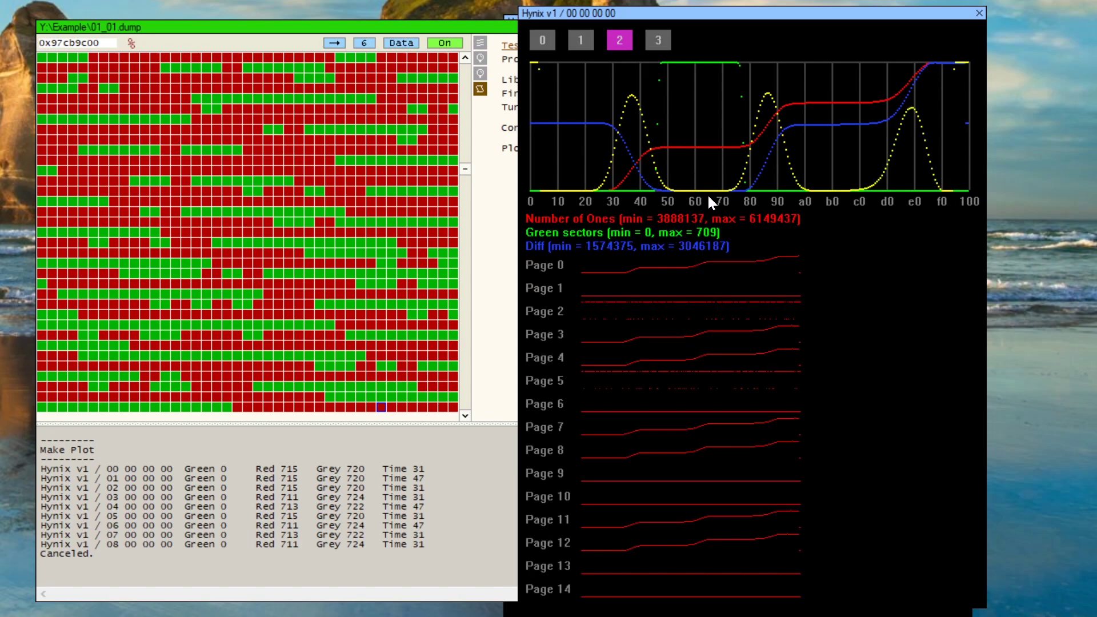
pyautogui.click(477, 24)
pyautogui.click(526, 59)
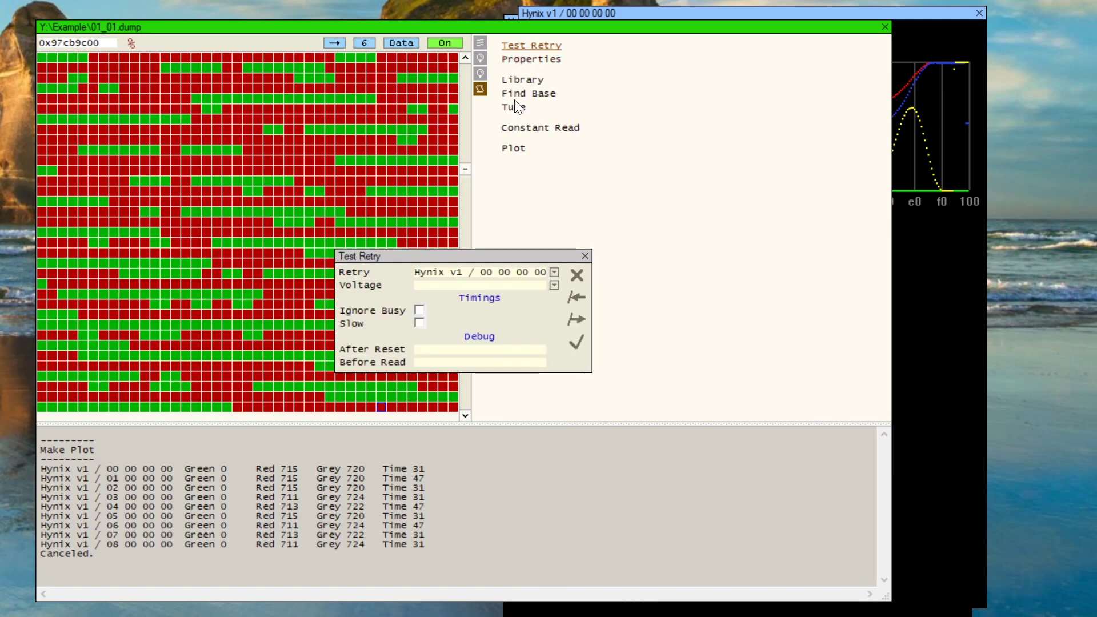
pyautogui.doubleClick(523, 272)
pyautogui.write('60')
pyautogui.click(571, 342)
pyautogui.click(522, 128)
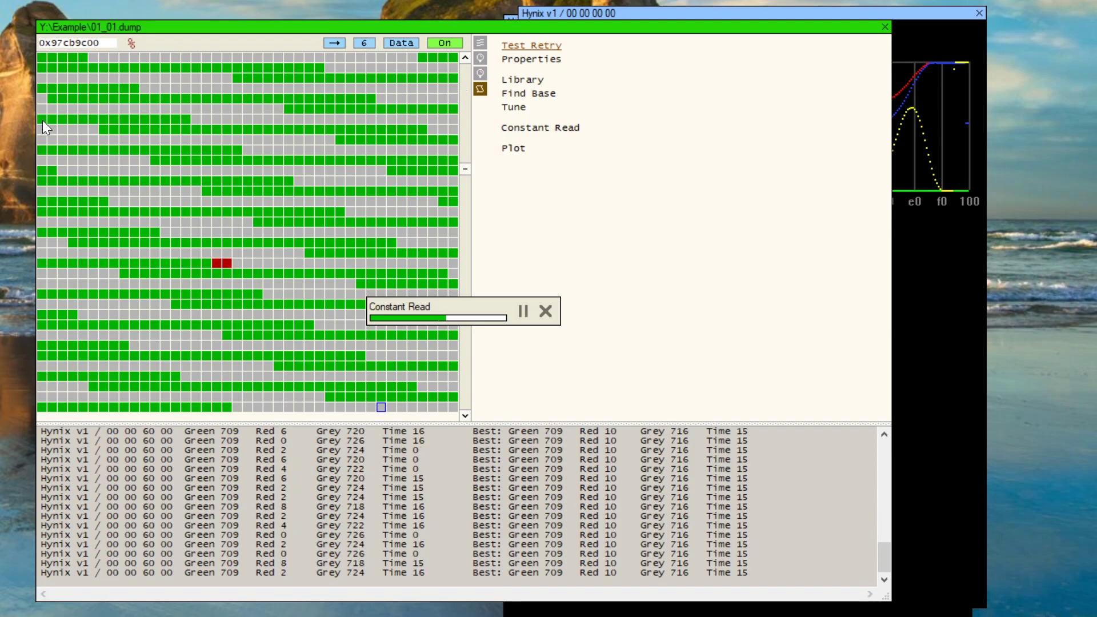
# Stop the constant read and view the register 3 plot
pyautogui.click(547, 311)
pyautogui.click(613, 9)
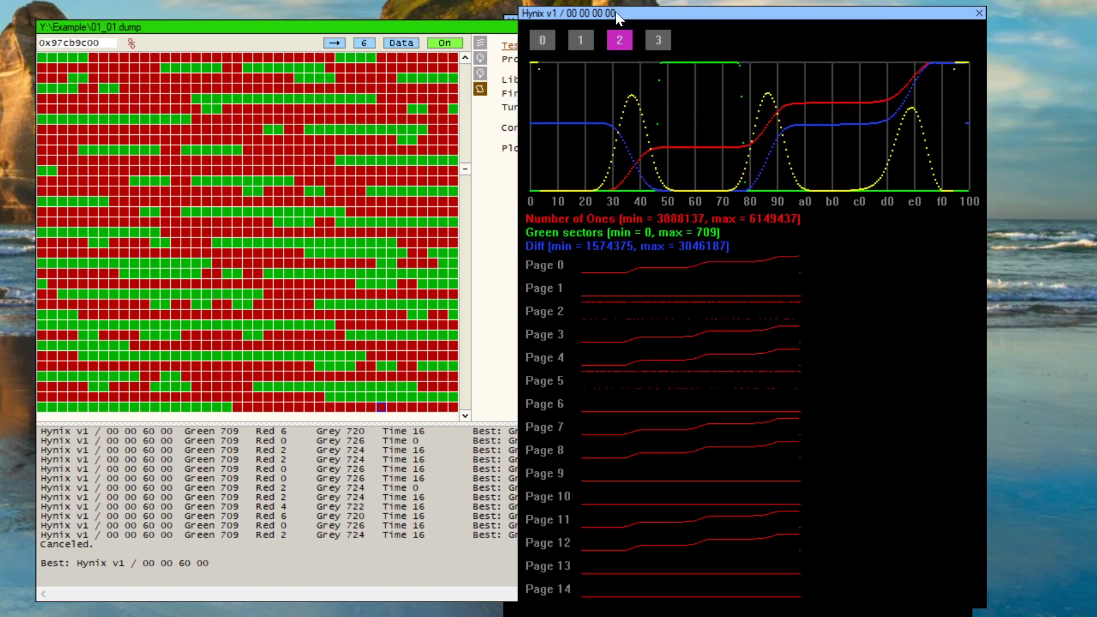
pyautogui.click(661, 44)
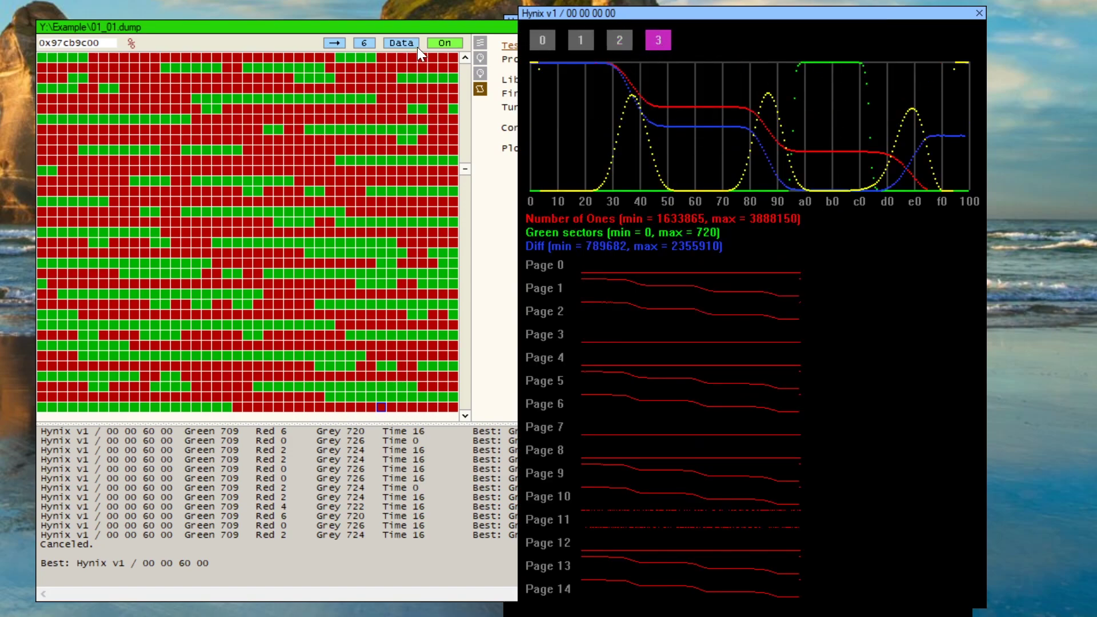
# Set the last retry register to b0 (00 00 60 b0), run a constant read, then stop it
pyautogui.click(415, 29)
pyautogui.click(529, 45)
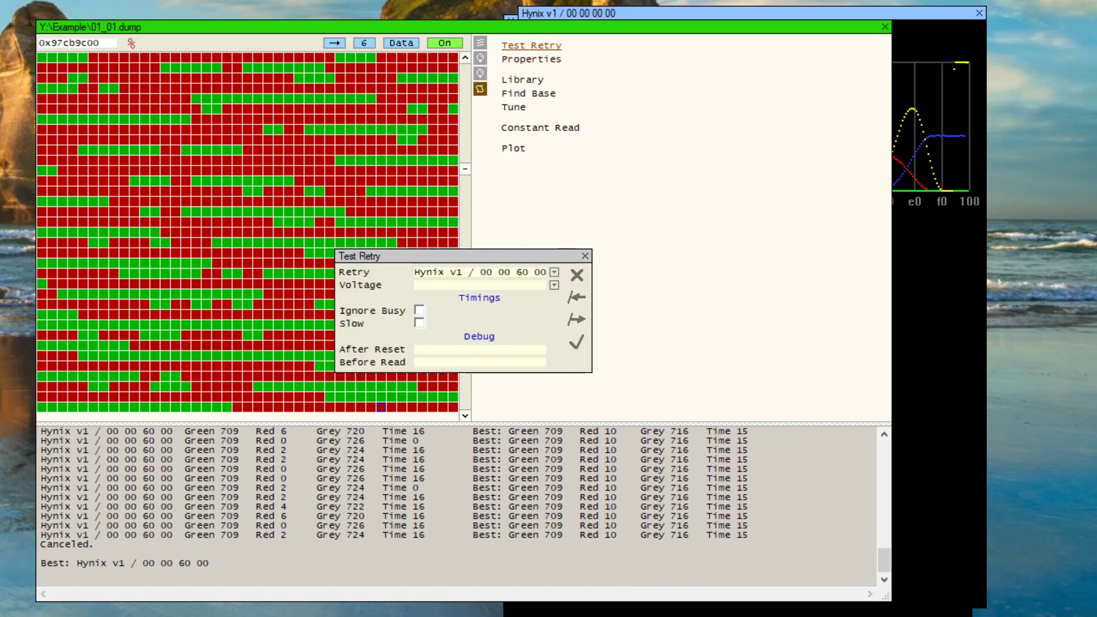
pyautogui.doubleClick(535, 275)
pyautogui.write('b0')
pyautogui.click(576, 340)
pyautogui.click(540, 130)
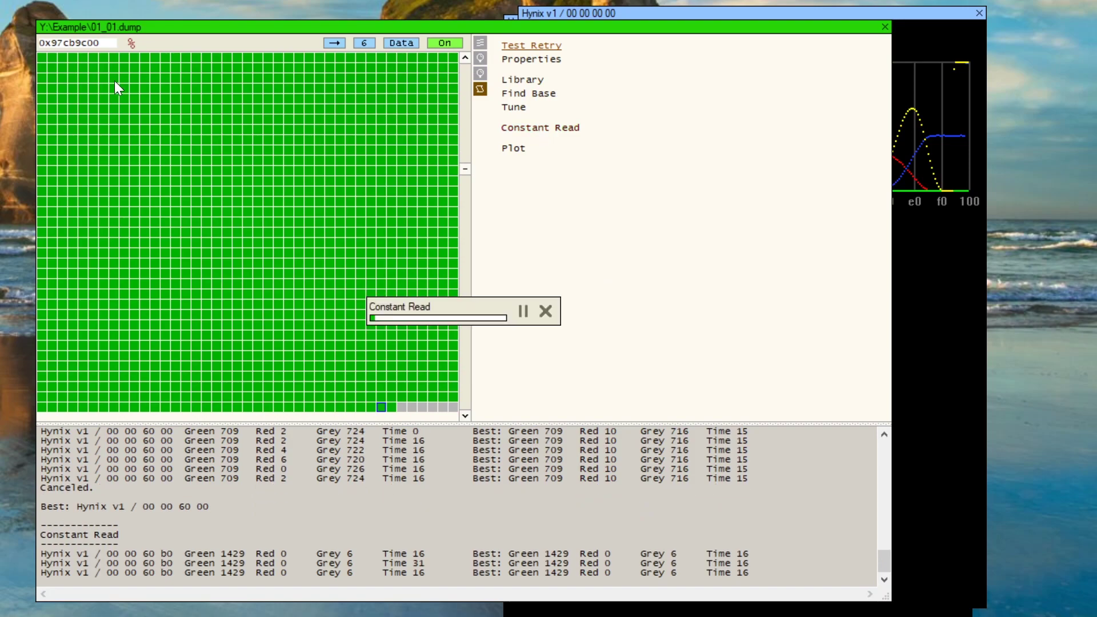
pyautogui.click(545, 312)
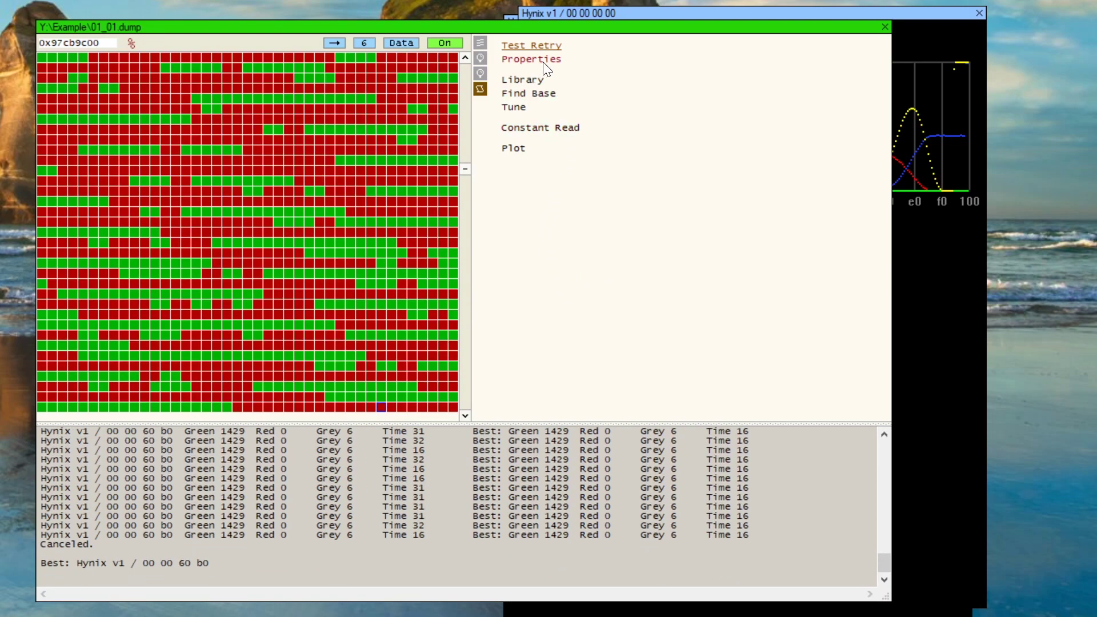
# Place the 00 00 54 a6 plot window beside the 00 00 00 00 plots
pyautogui.click(568, 8)
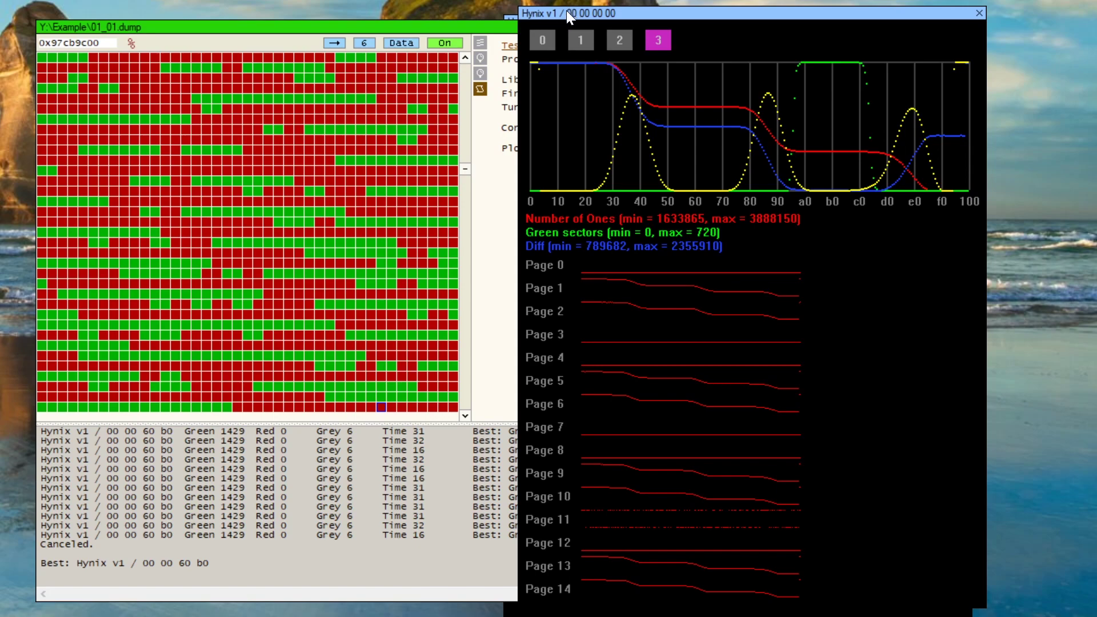
pyautogui.moveTo(569, 9); pyautogui.dragTo(455, 18)
pyautogui.click(527, 17)
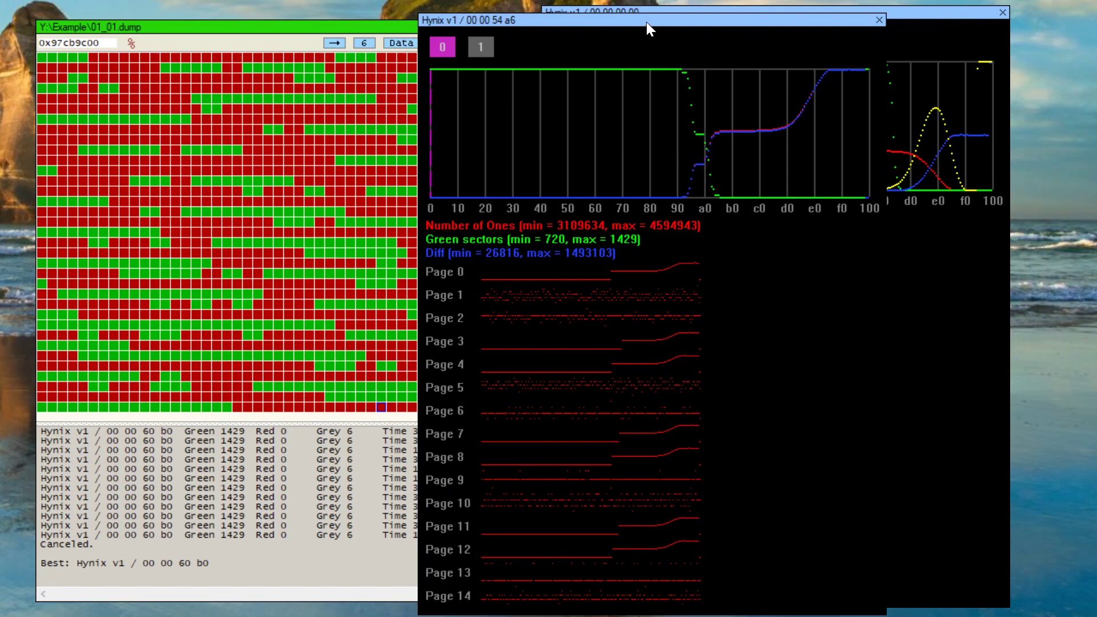
pyautogui.moveTo(646, 22); pyautogui.dragTo(296, 11)
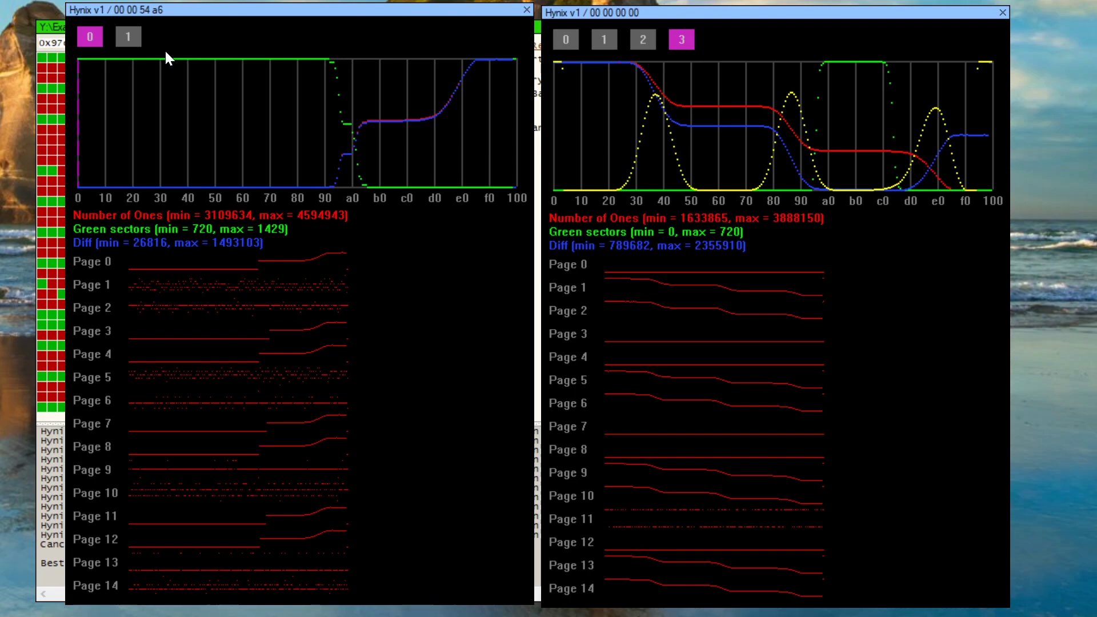
# Show set 0 in both the 00 00 54 a6 and 00 00 00 00 plot windows
pyautogui.click(122, 44)
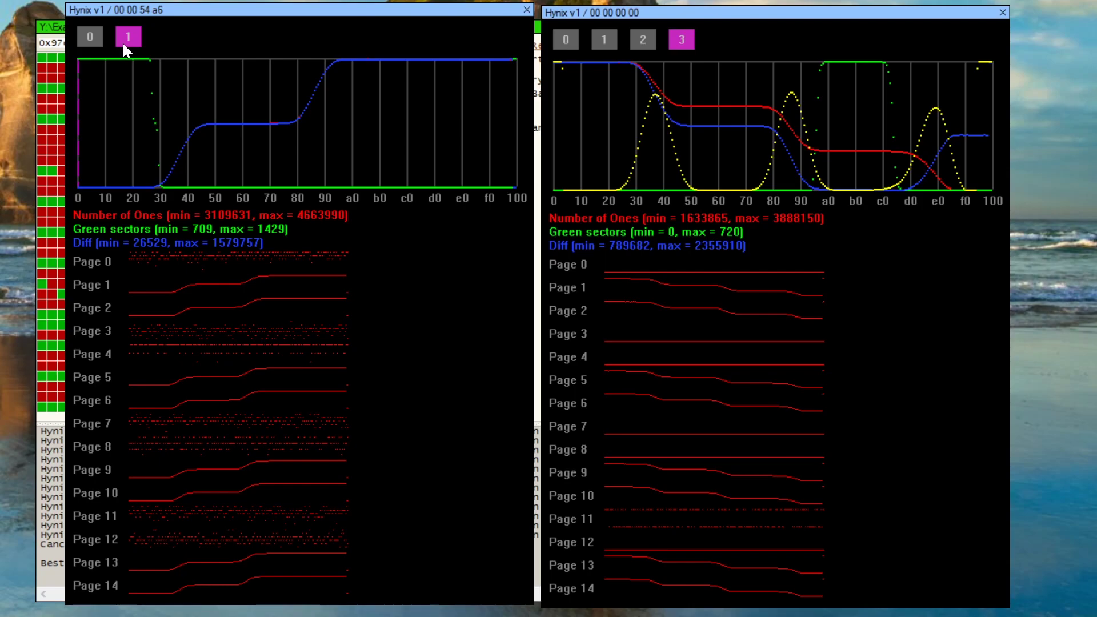
pyautogui.click(99, 39)
pyautogui.click(127, 40)
pyautogui.click(89, 41)
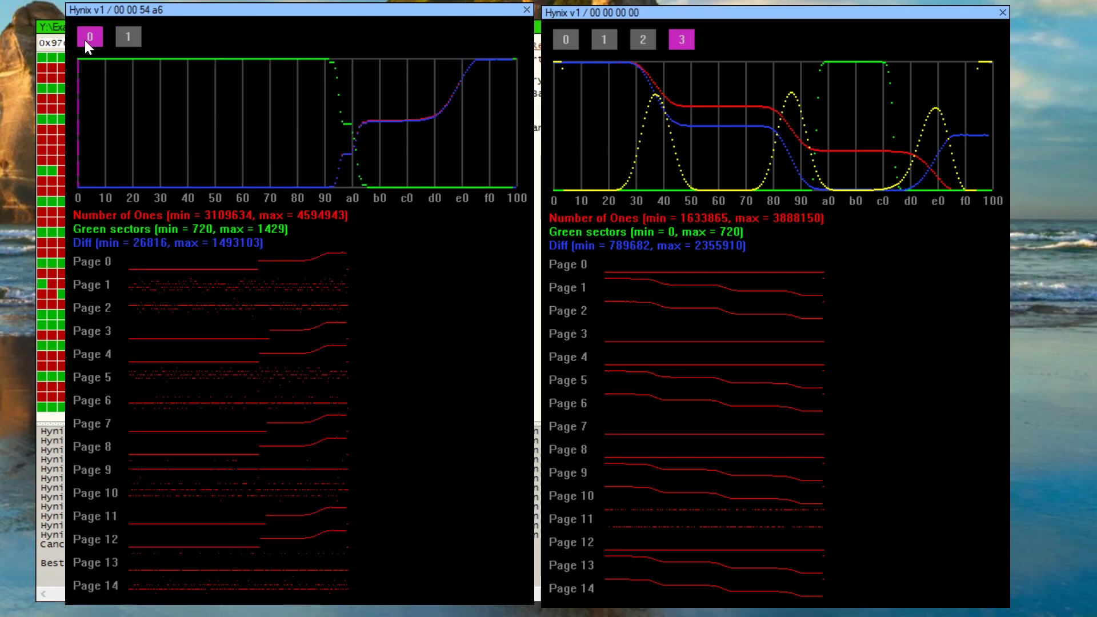
pyautogui.click(565, 38)
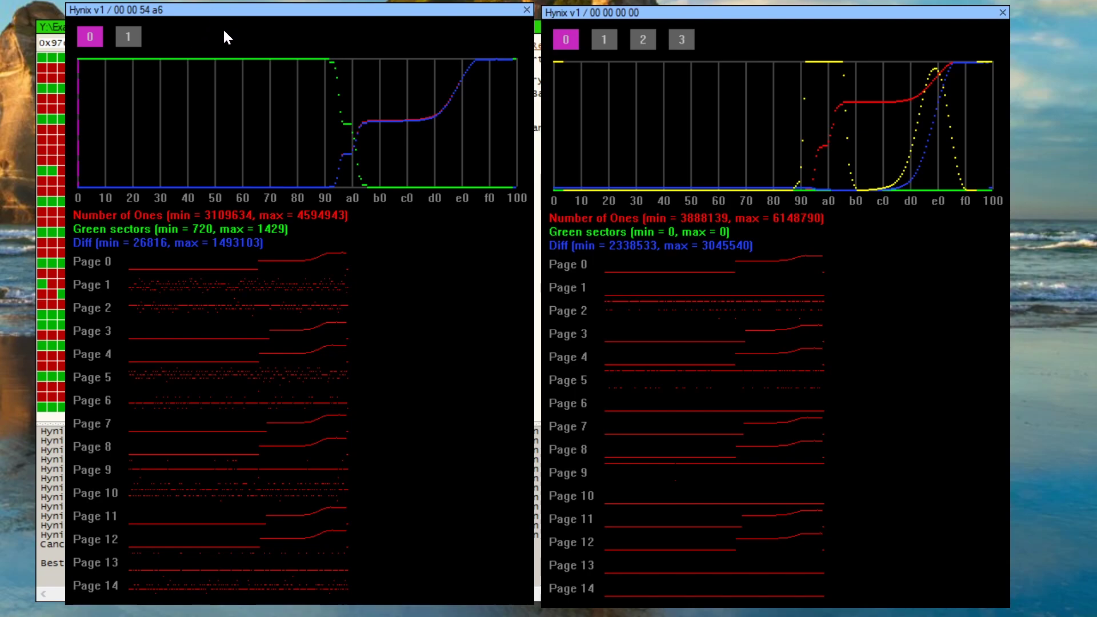
# Toggle sets 0 and 1 in both retry plot windows, leaving both on set 1
pyautogui.click(129, 38)
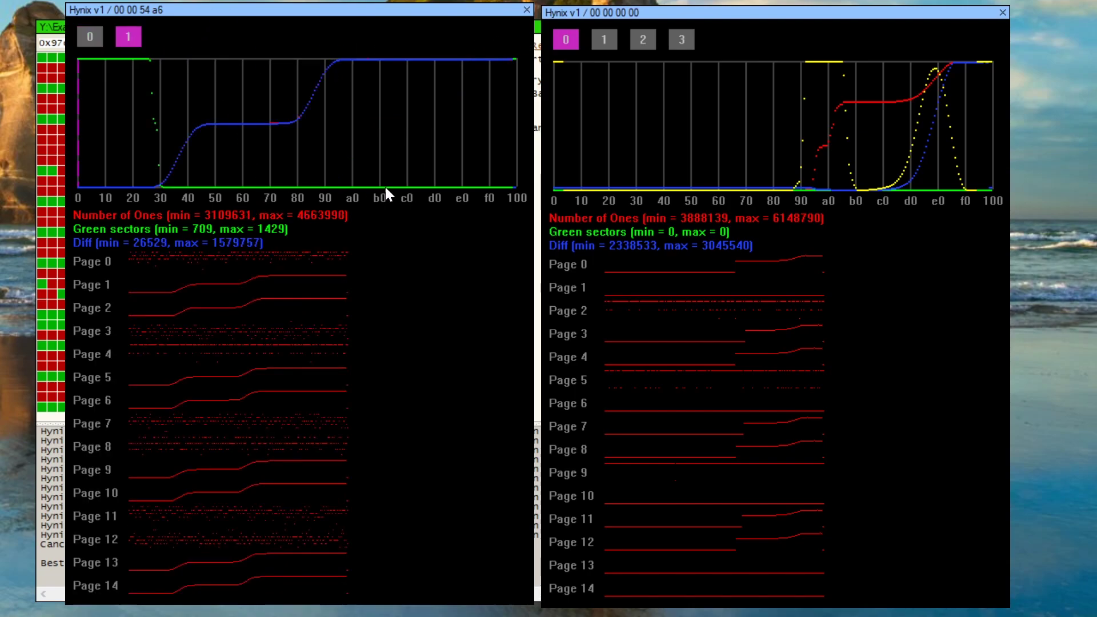
pyautogui.click(614, 40)
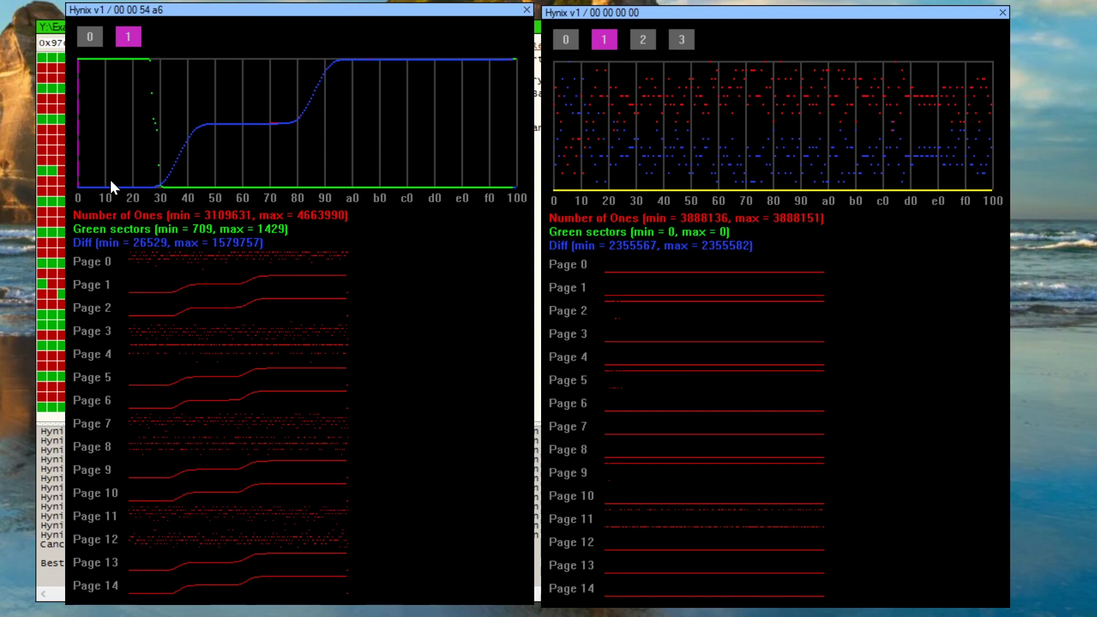
pyautogui.click(94, 35)
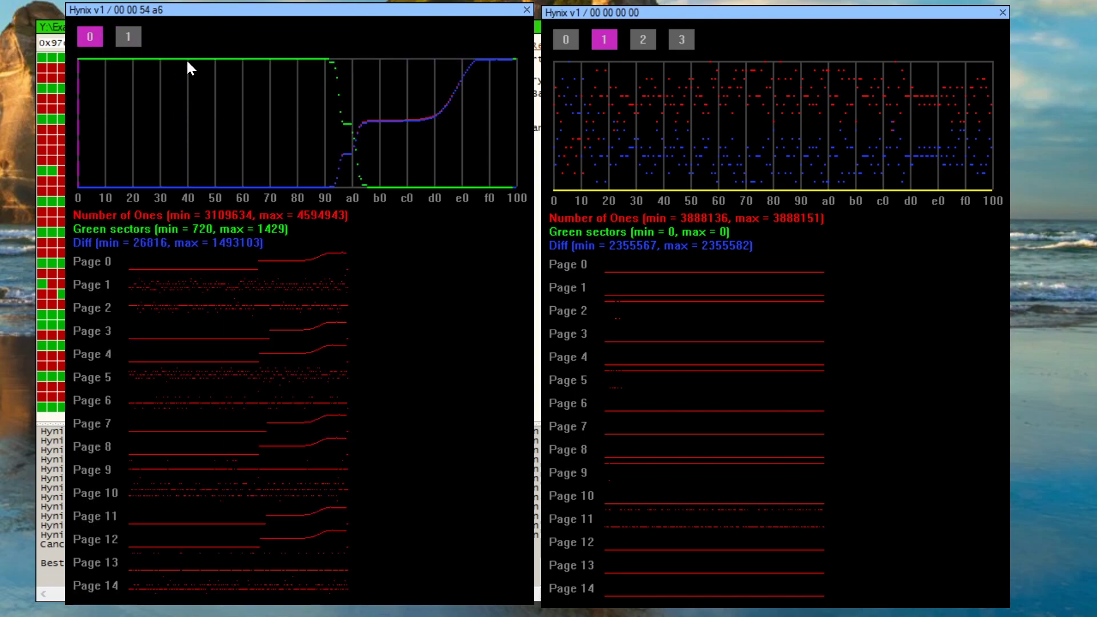
pyautogui.click(127, 37)
pyautogui.click(92, 36)
pyautogui.click(130, 38)
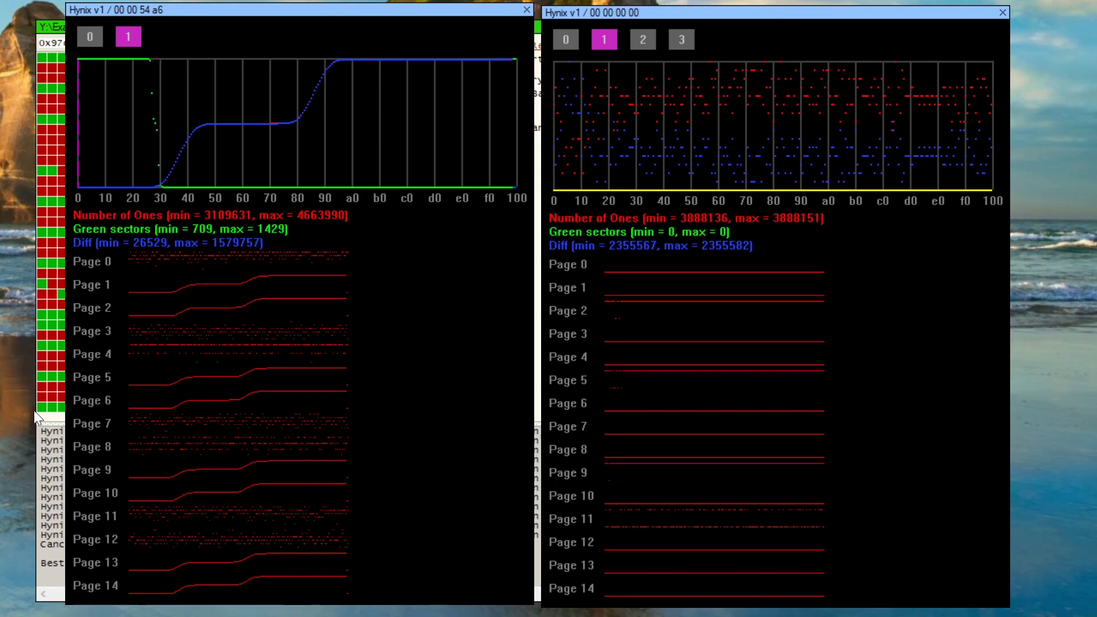
# Open the dump's retry settings, checking values against the 00 00 54 a6 plots
pyautogui.click(57, 416)
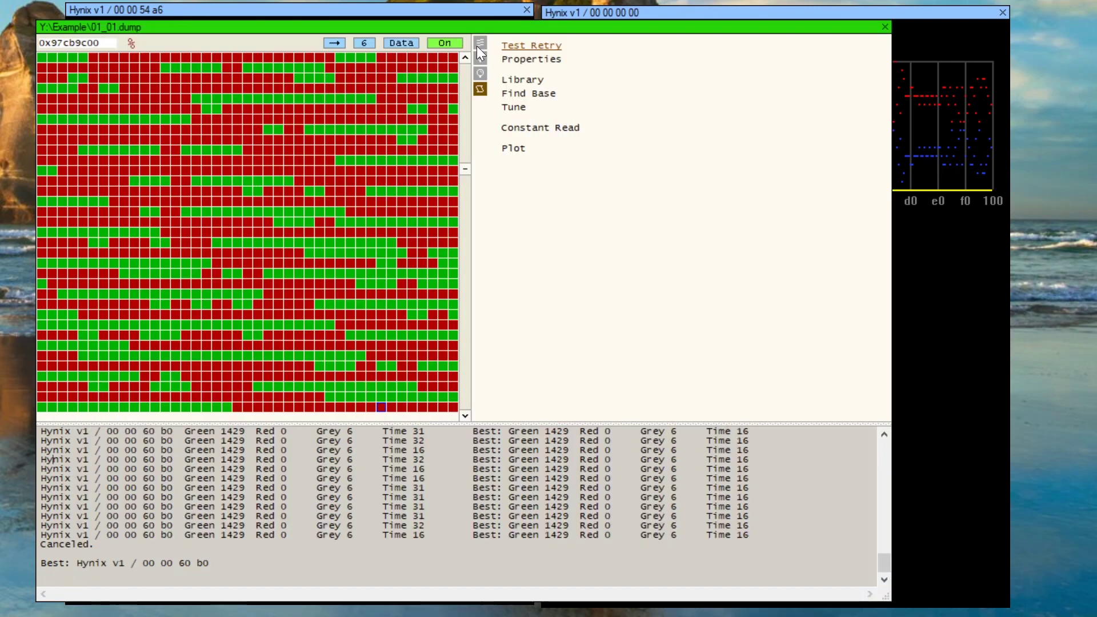
pyautogui.click(512, 58)
pyautogui.hotkey('shift', 'Right')
pyautogui.hotkey('shift', 'Right')
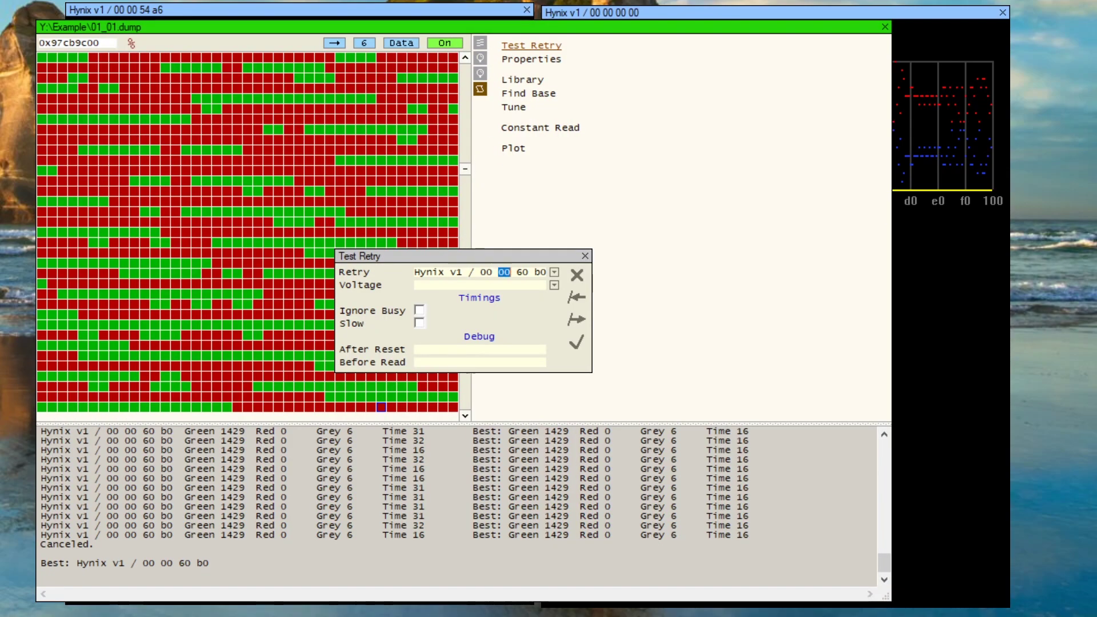
pyautogui.click(255, 8)
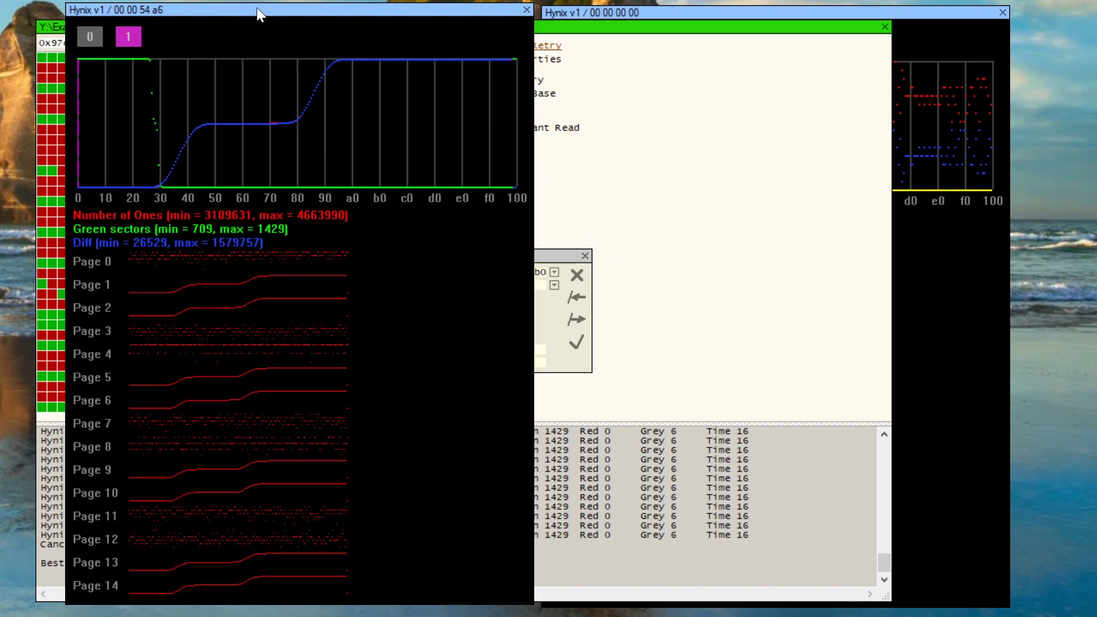
pyautogui.click(50, 440)
# Change the first two retry registers to 40 and 10, applying 40 10 60 b0
pyautogui.hotkey('shift', 'Left')
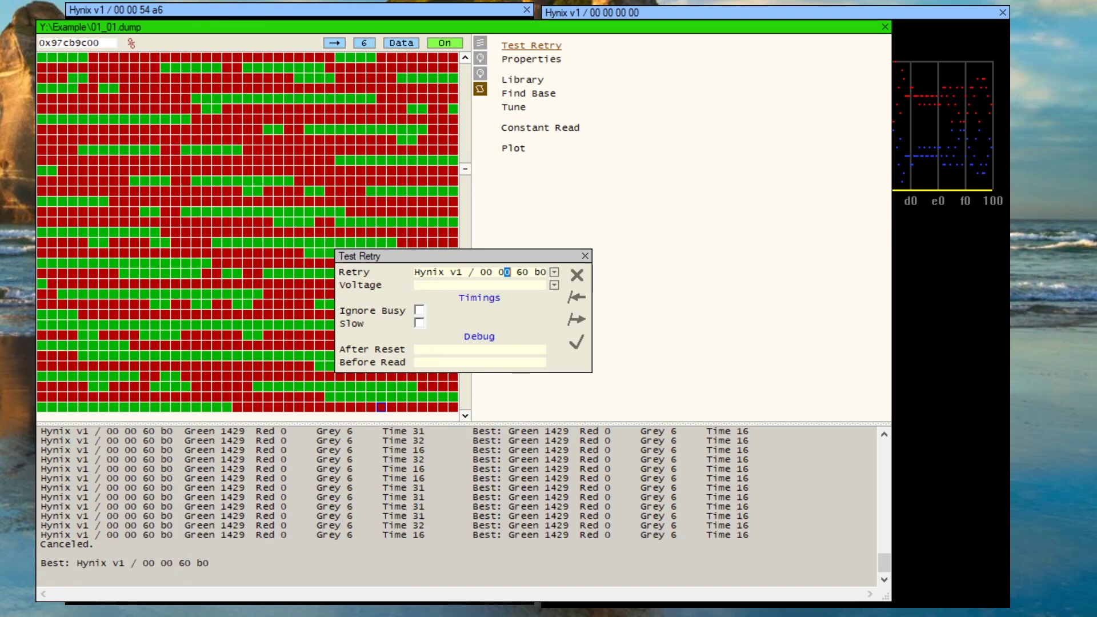
pyautogui.write('1')
pyautogui.press('Left')
pyautogui.press('Left')
pyautogui.press('Left')
pyautogui.hotkey('shift', 'Left')
pyautogui.hotkey('shift', 'Left')
pyautogui.write('4')
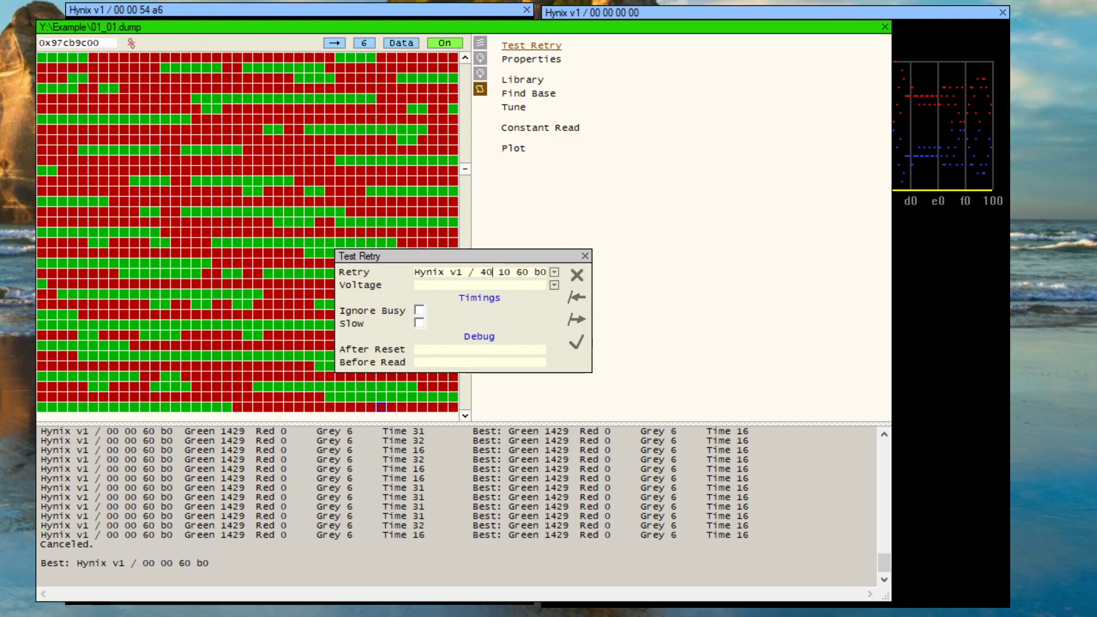
pyautogui.click(577, 344)
# Run and cancel two constant reads at retry 40 10 60 b0, checking the map for red sectors
pyautogui.click(537, 127)
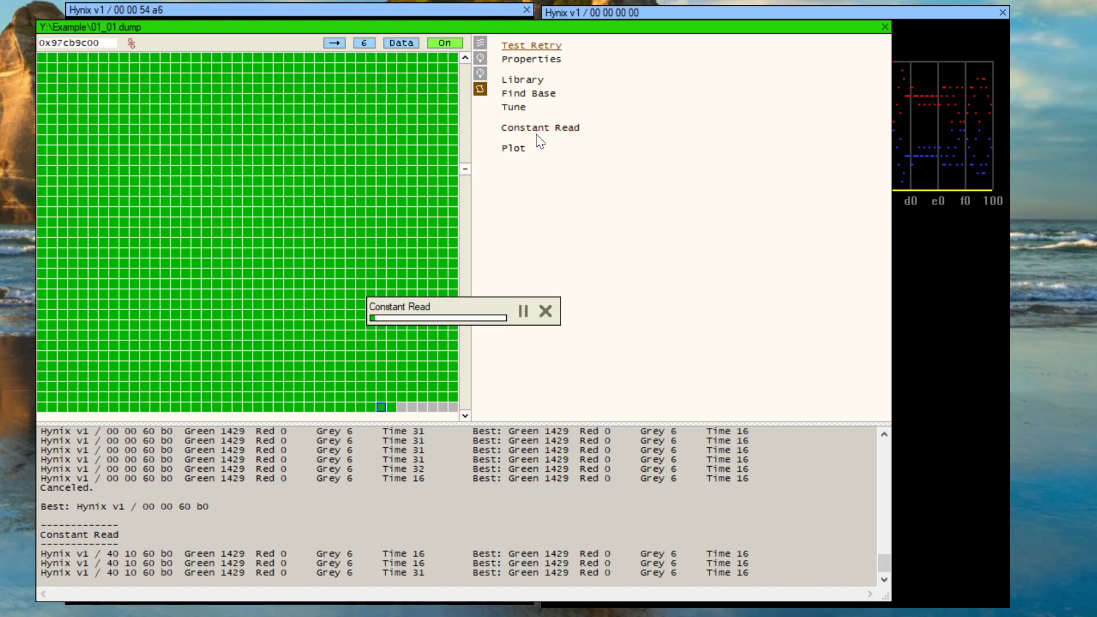
pyautogui.click(548, 313)
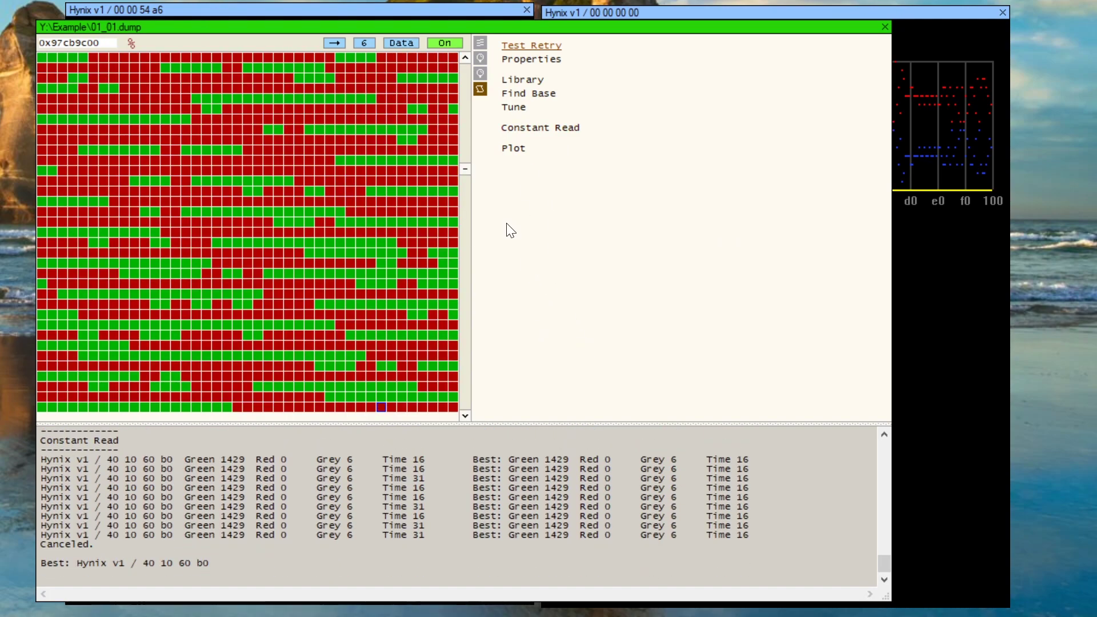
pyautogui.click(465, 179)
pyautogui.moveTo(464, 181); pyautogui.dragTo(462, 186)
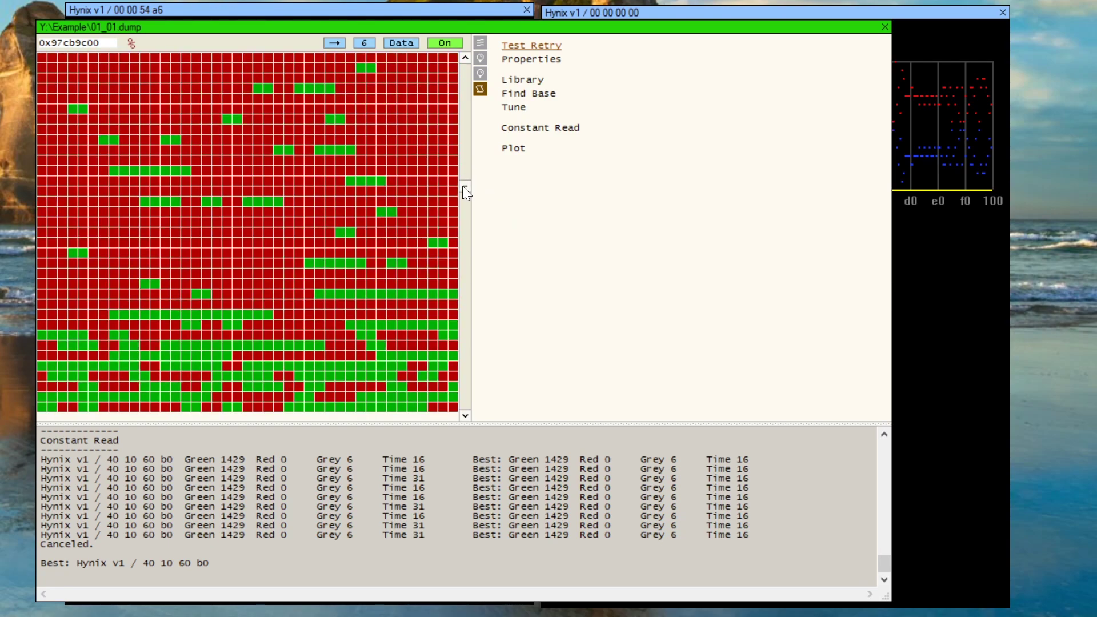
pyautogui.click(526, 127)
pyautogui.click(548, 311)
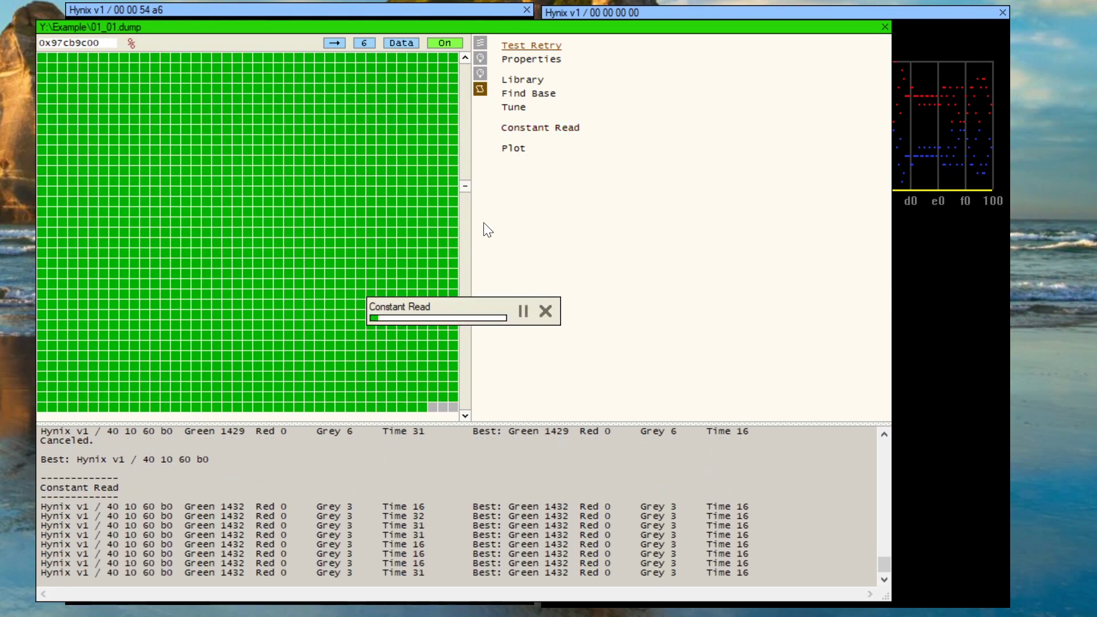
pyautogui.click(467, 268)
# Repeat three more constant reads at 40 10 60 b0, confirming Green 1429, Red 0, Grey 6
pyautogui.click(531, 126)
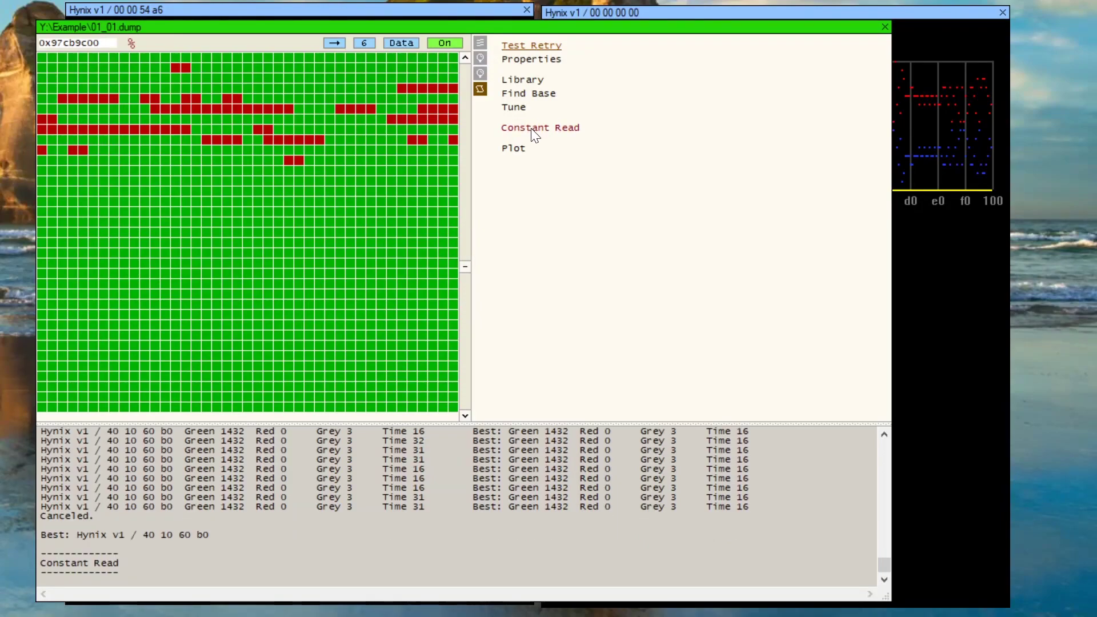
pyautogui.click(543, 312)
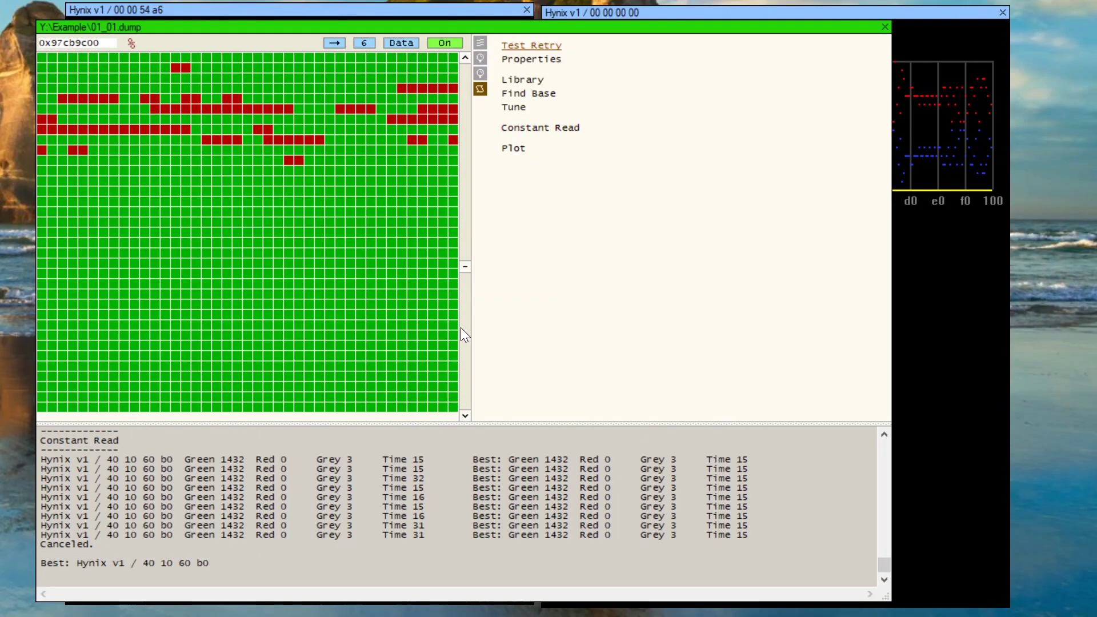
pyautogui.click(557, 128)
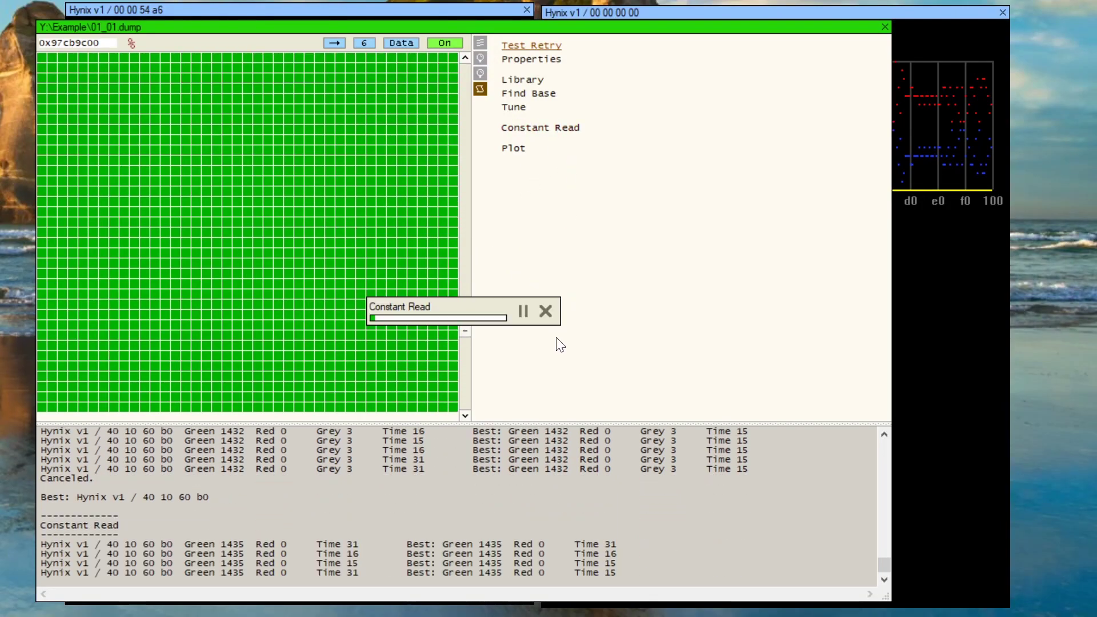
pyautogui.click(544, 311)
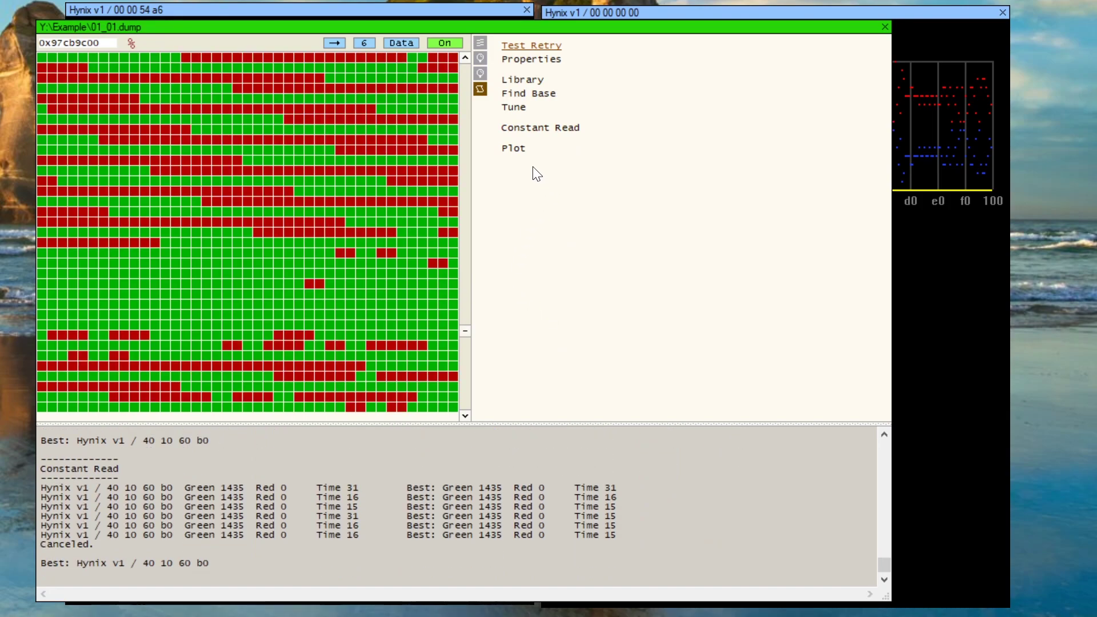
pyautogui.moveTo(464, 334); pyautogui.dragTo(459, 308)
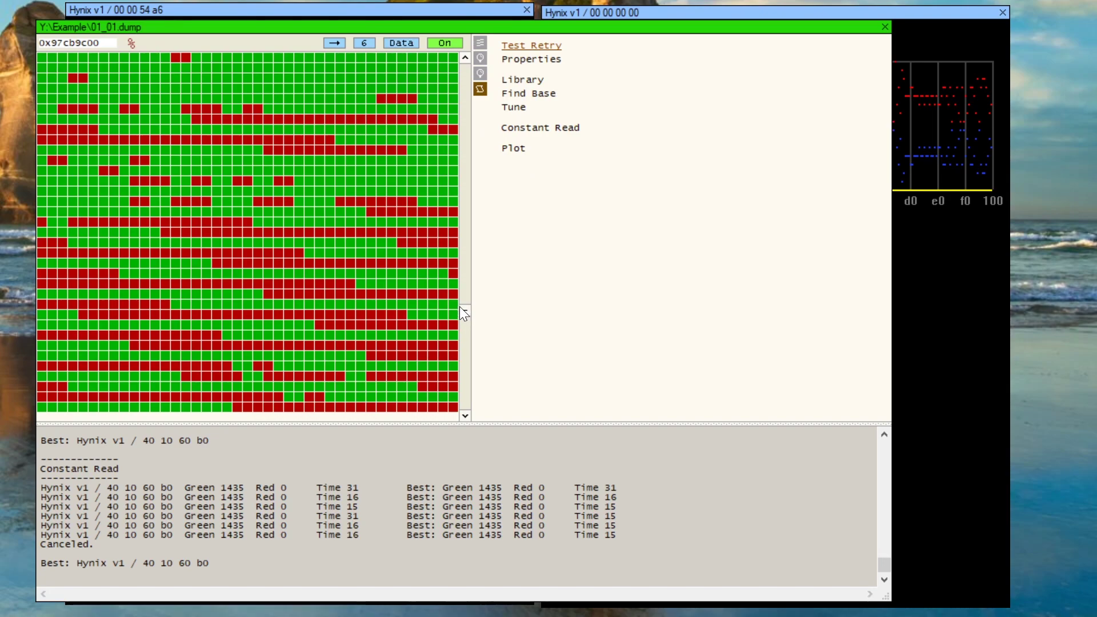
pyautogui.click(525, 128)
pyautogui.click(547, 311)
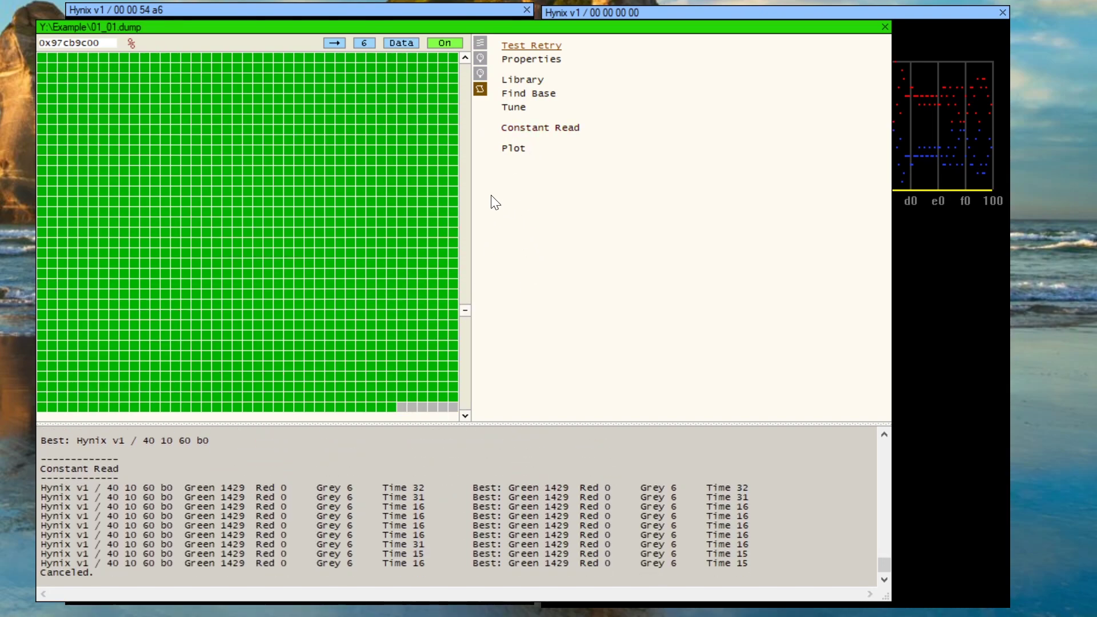